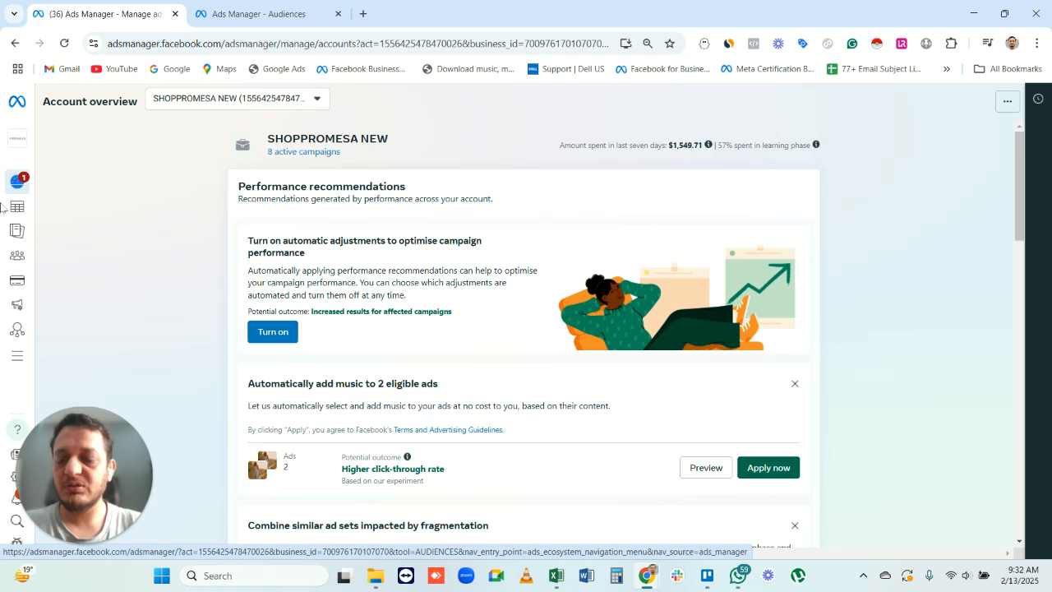
# - Go to the ad account's Audiences page and start creating a new custom audience
pyautogui.moveTo(6, 215)
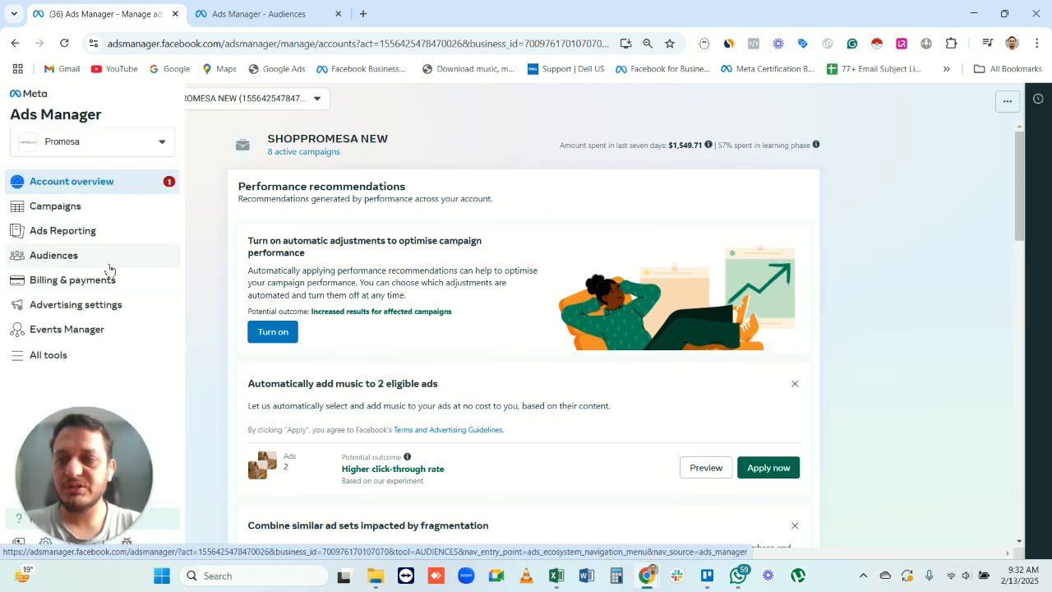
pyautogui.click(278, 10)
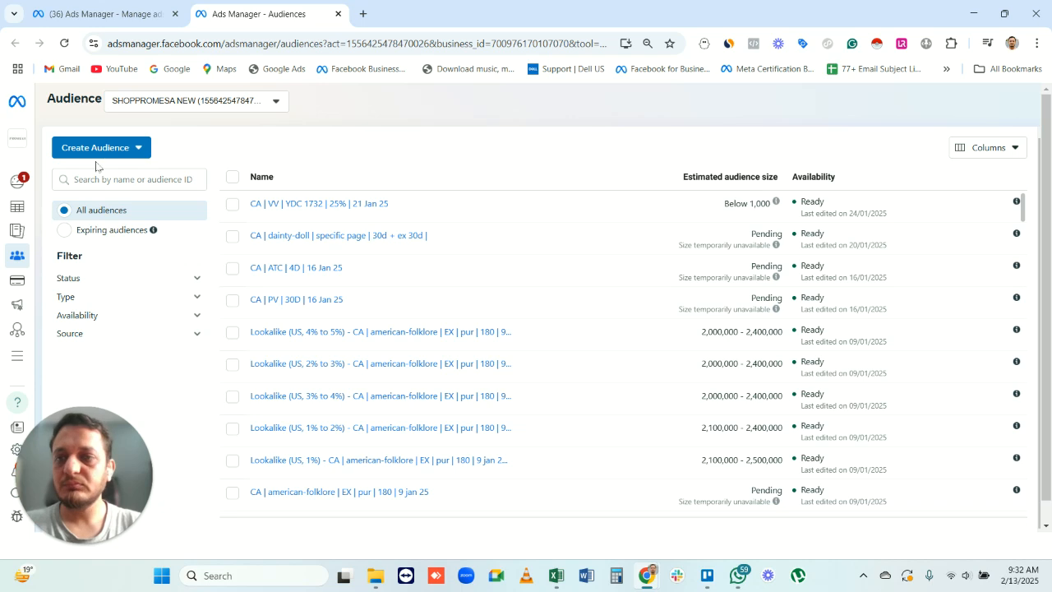
pyautogui.click(131, 157)
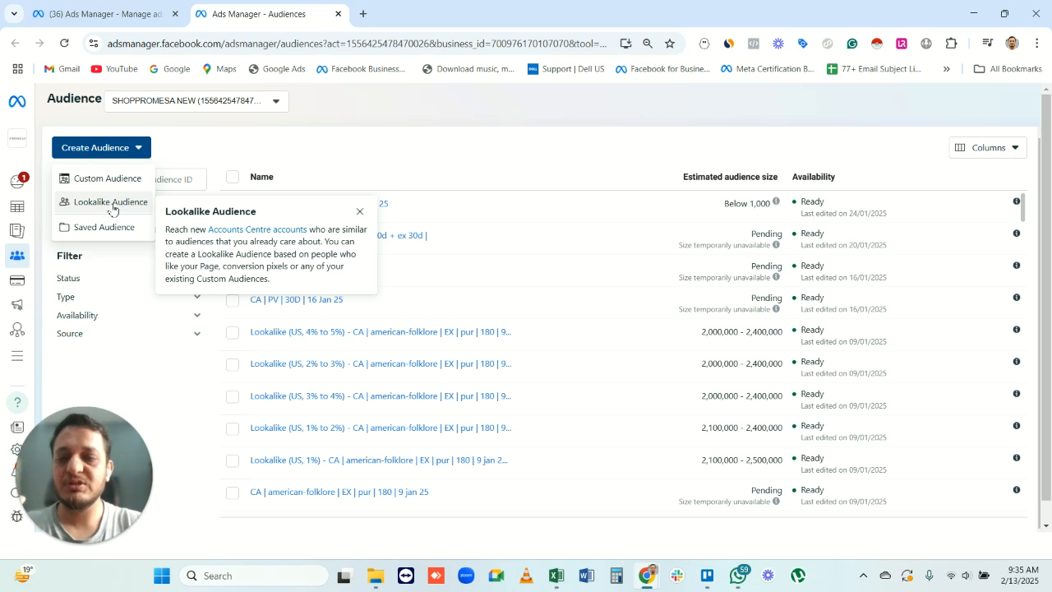
pyautogui.click(115, 179)
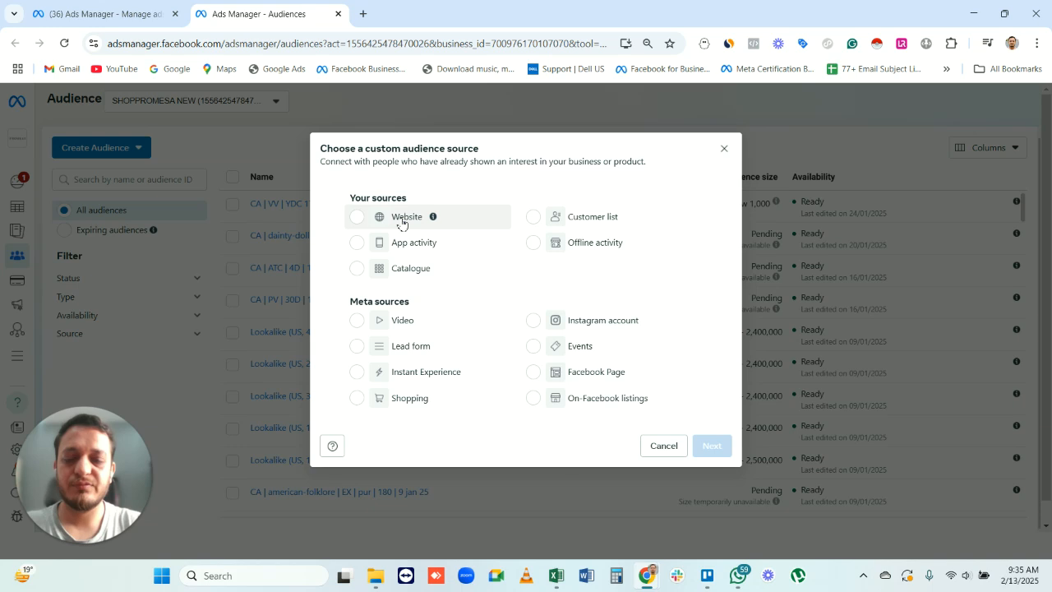
# - Choose Website as the custom audience source and continue to the audience criteria
pyautogui.moveTo(421, 225)
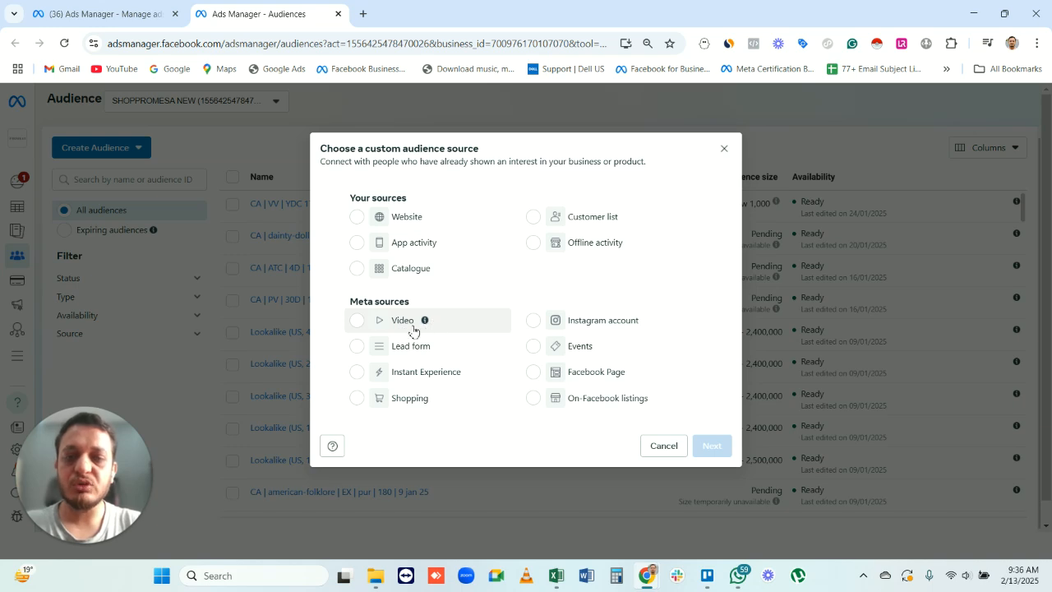
pyautogui.moveTo(421, 326)
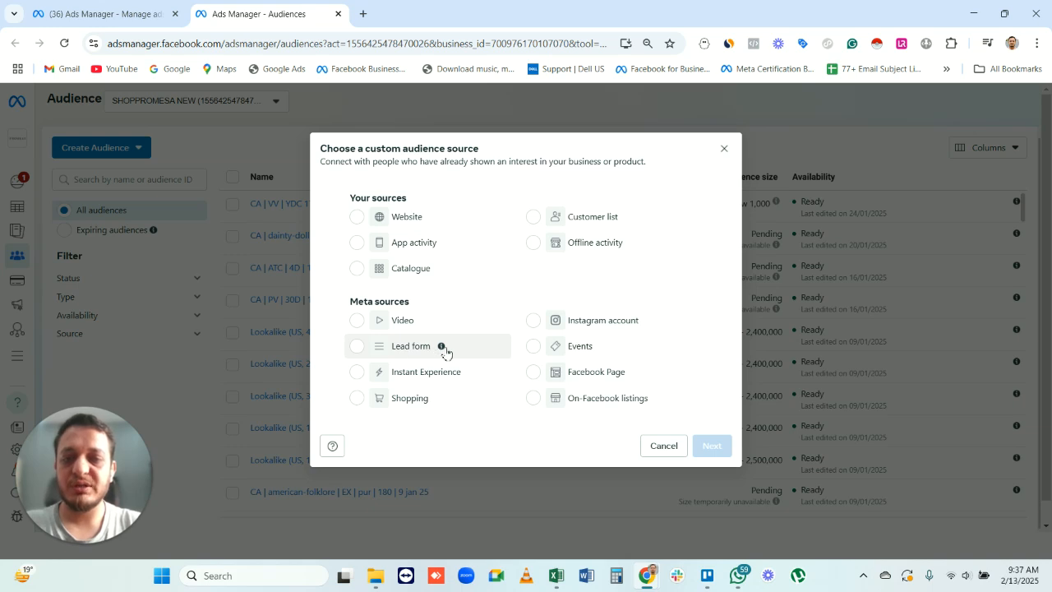
pyautogui.moveTo(441, 349)
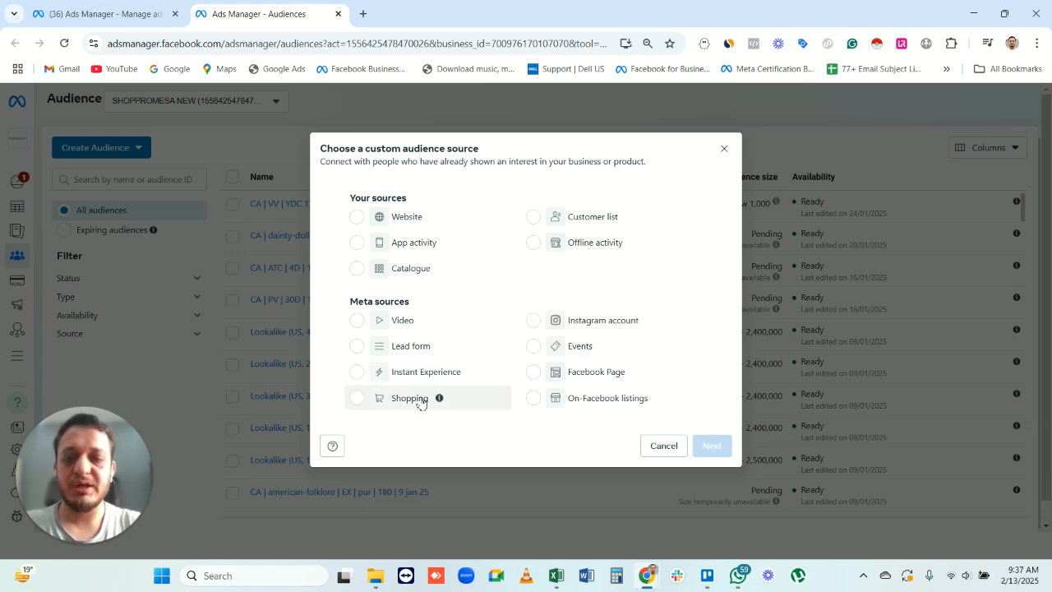
pyautogui.moveTo(441, 400)
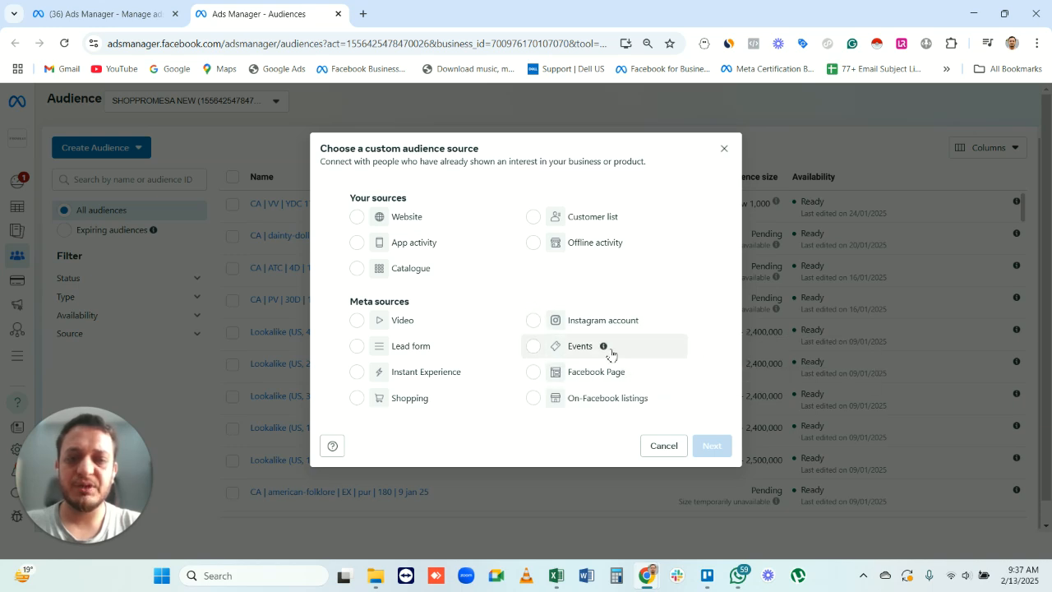
pyautogui.moveTo(604, 349)
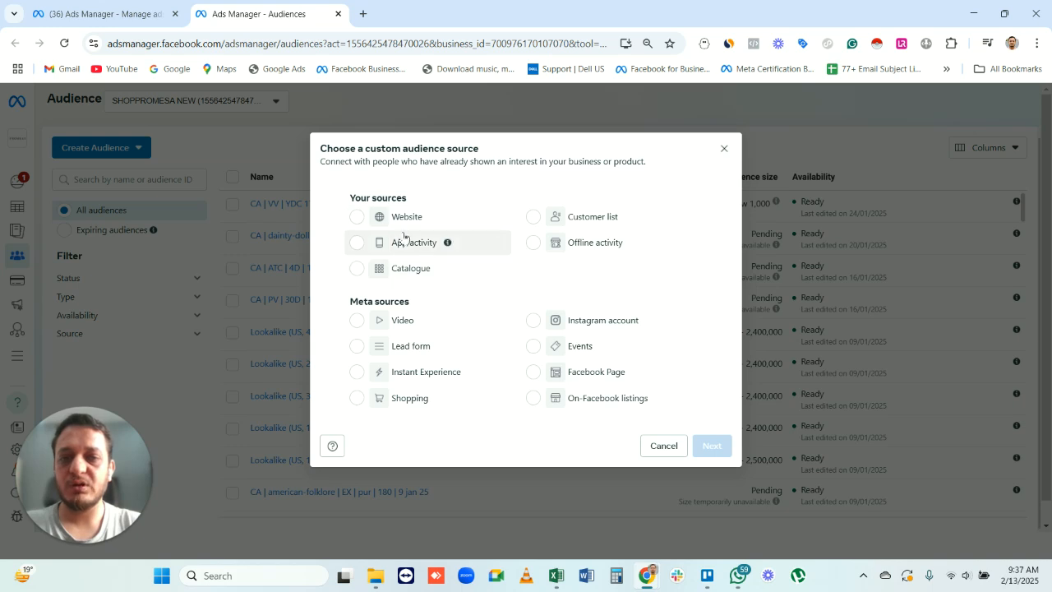
pyautogui.click(358, 217)
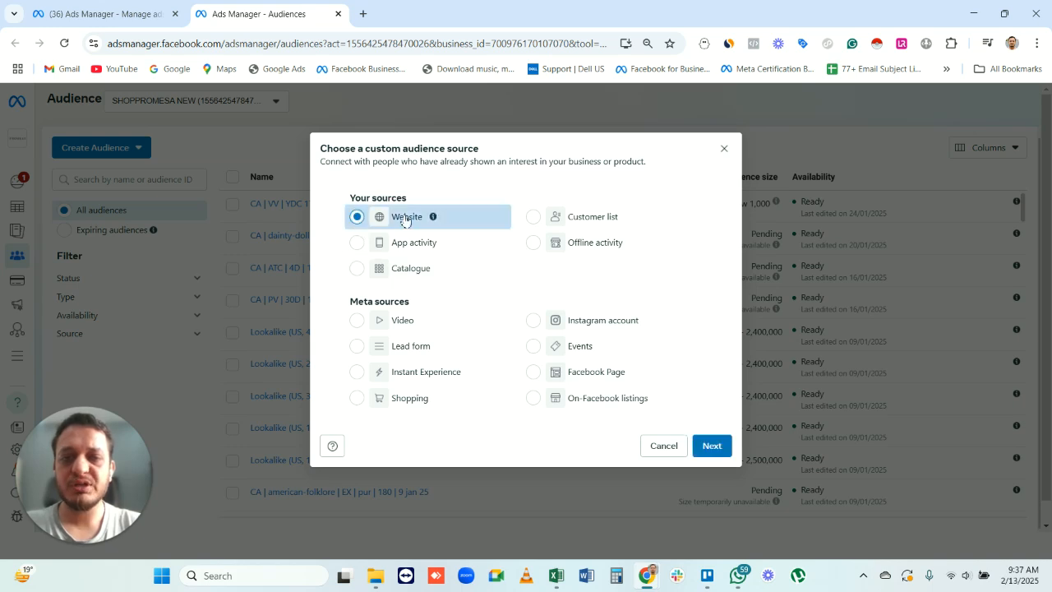
pyautogui.click(712, 446)
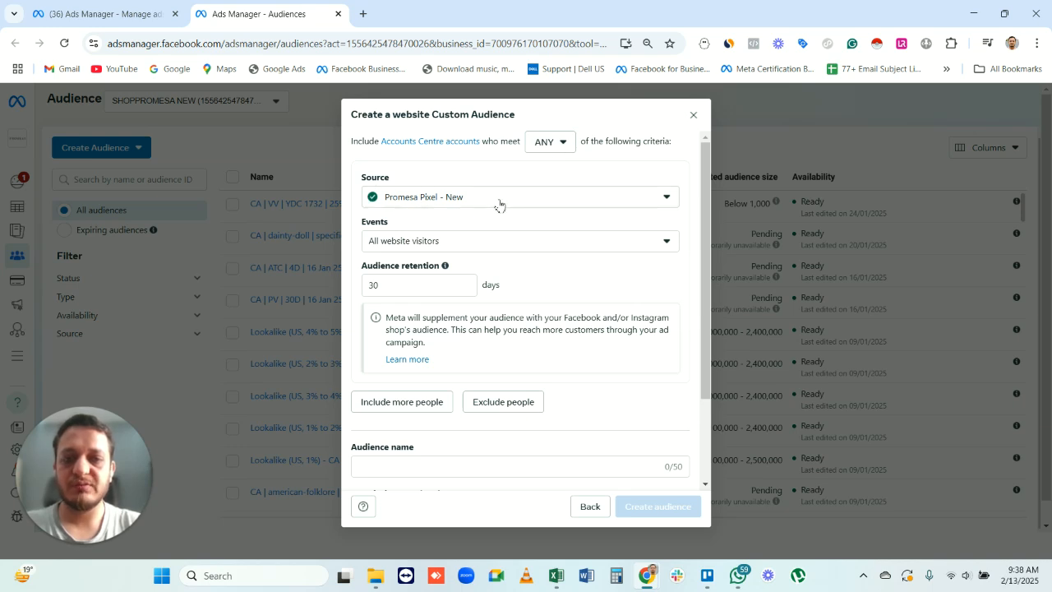
# - Look through the available website events and select Purchase as the event for the first inclusion rule
pyautogui.click(458, 245)
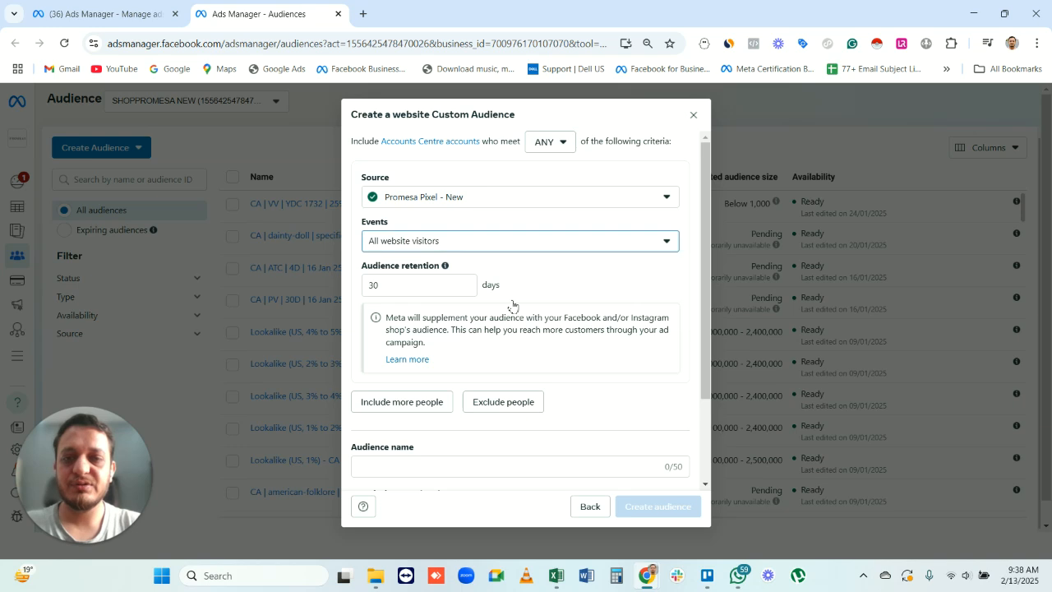
pyautogui.scroll(-2, 553, 347)
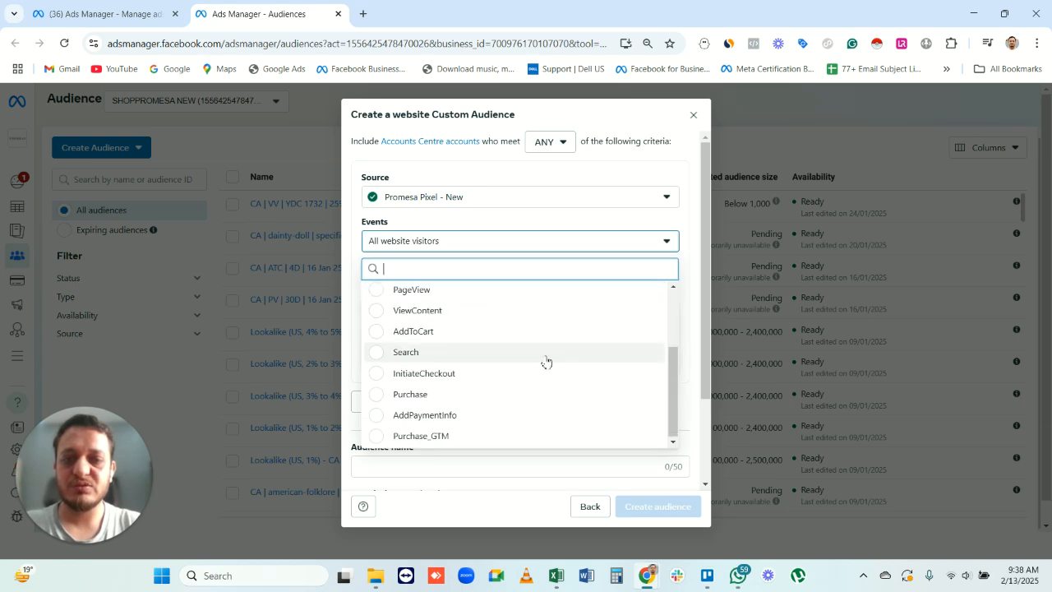
pyautogui.scroll(2, 527, 377)
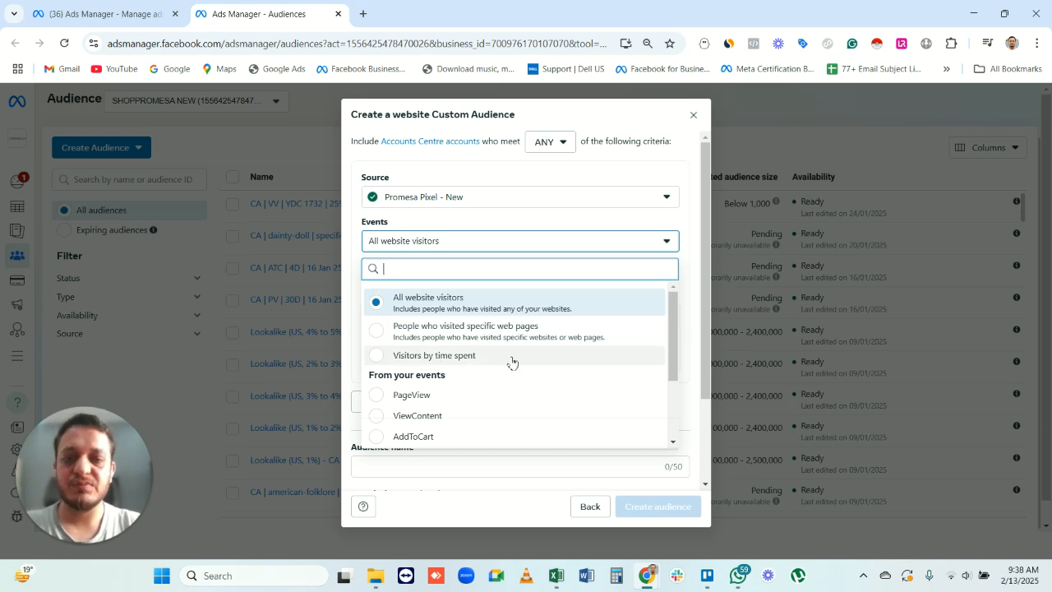
pyautogui.scroll(-1, 470, 363)
pyautogui.scroll(-1, 471, 363)
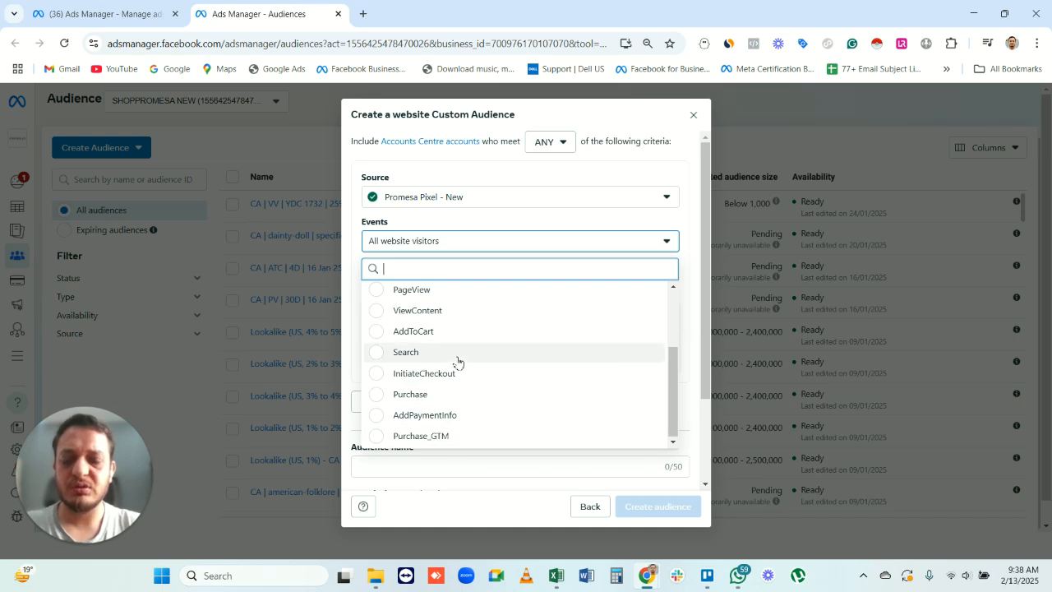
pyautogui.scroll(1, 459, 356)
pyautogui.scroll(-1, 485, 362)
pyautogui.scroll(1, 521, 337)
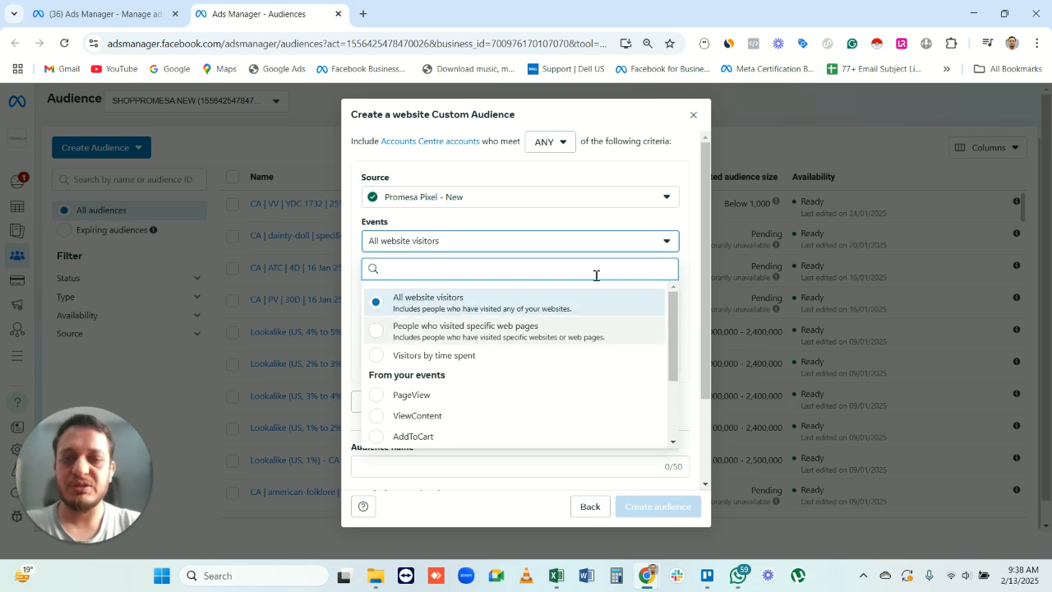
pyautogui.scroll(-1, 567, 337)
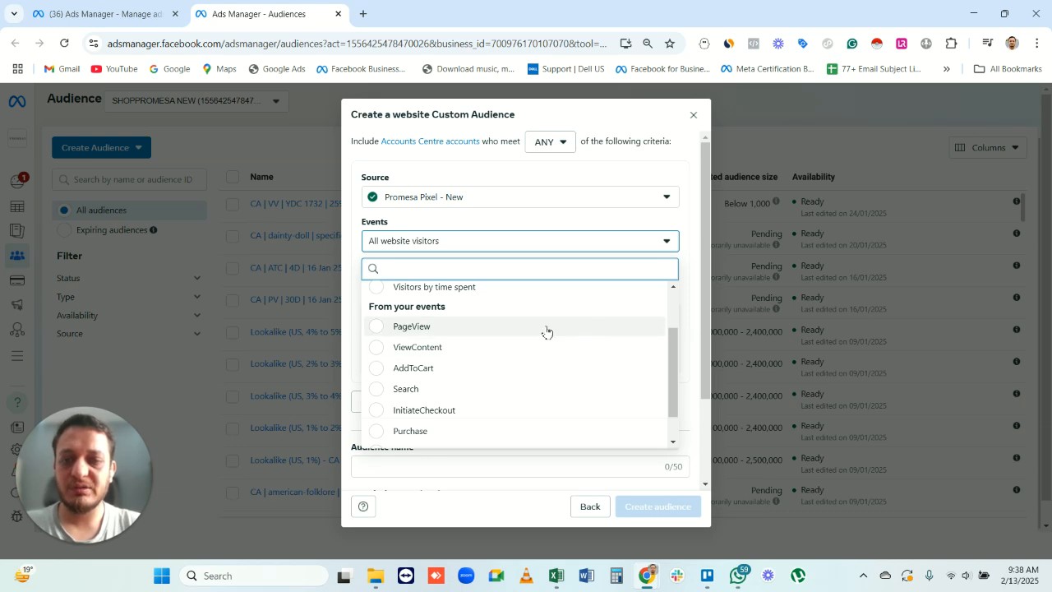
pyautogui.click(407, 433)
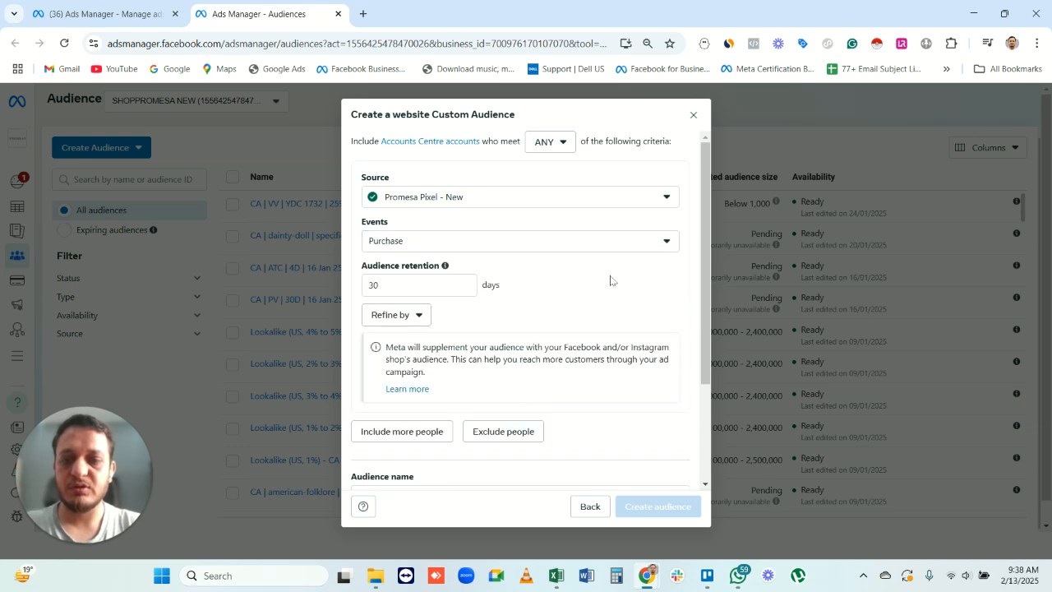
pyautogui.scroll(-2, 512, 322)
pyautogui.scroll(2, 526, 312)
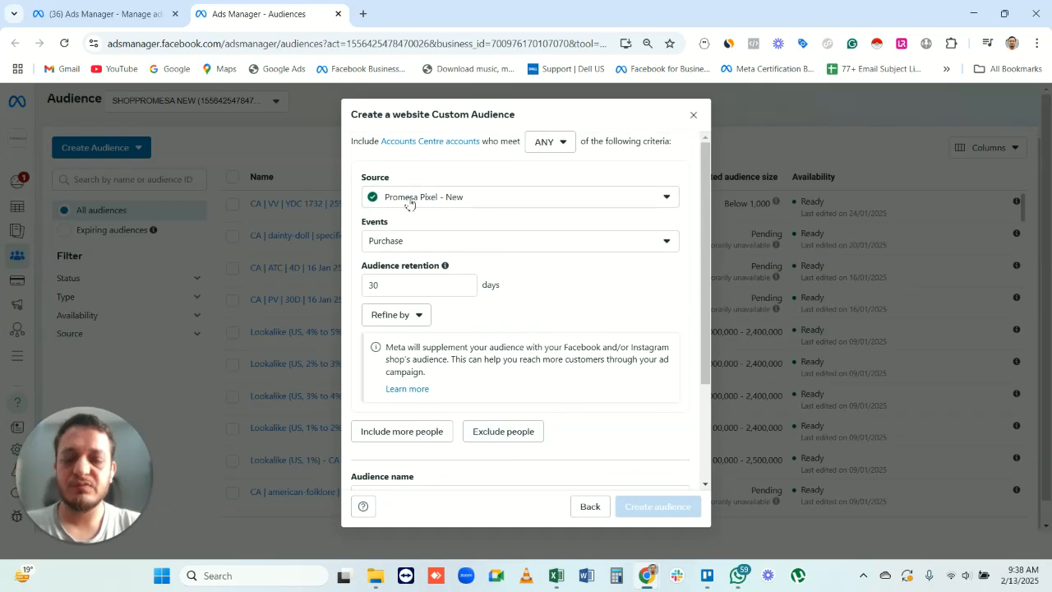
pyautogui.moveTo(364, 225); pyautogui.dragTo(416, 224)
pyautogui.click(371, 223)
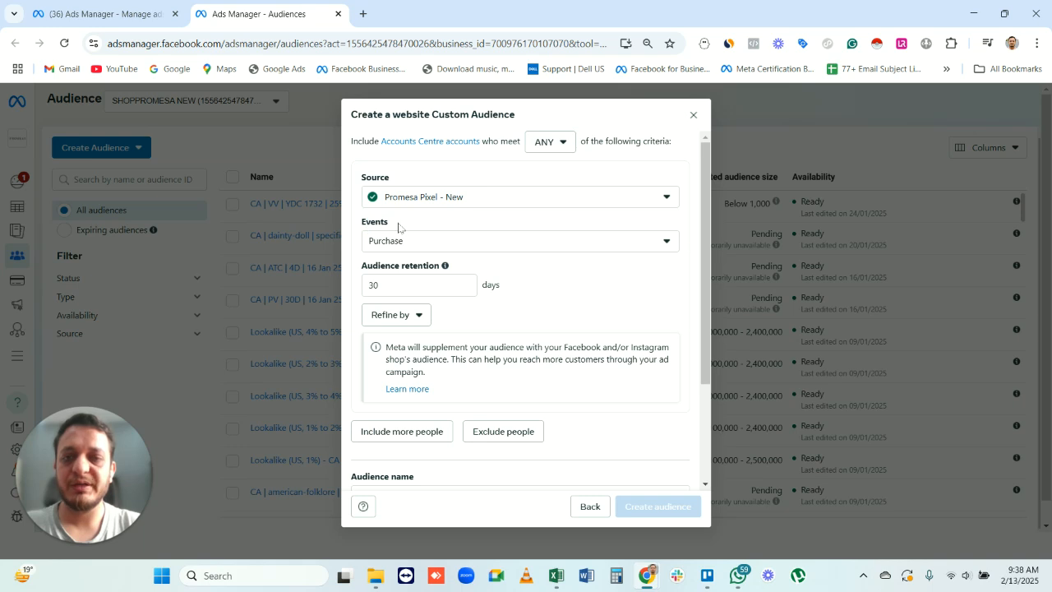
# - Try an audience retention of 200 days for the Purchase rule and replace it with 180 days
pyautogui.click(421, 286)
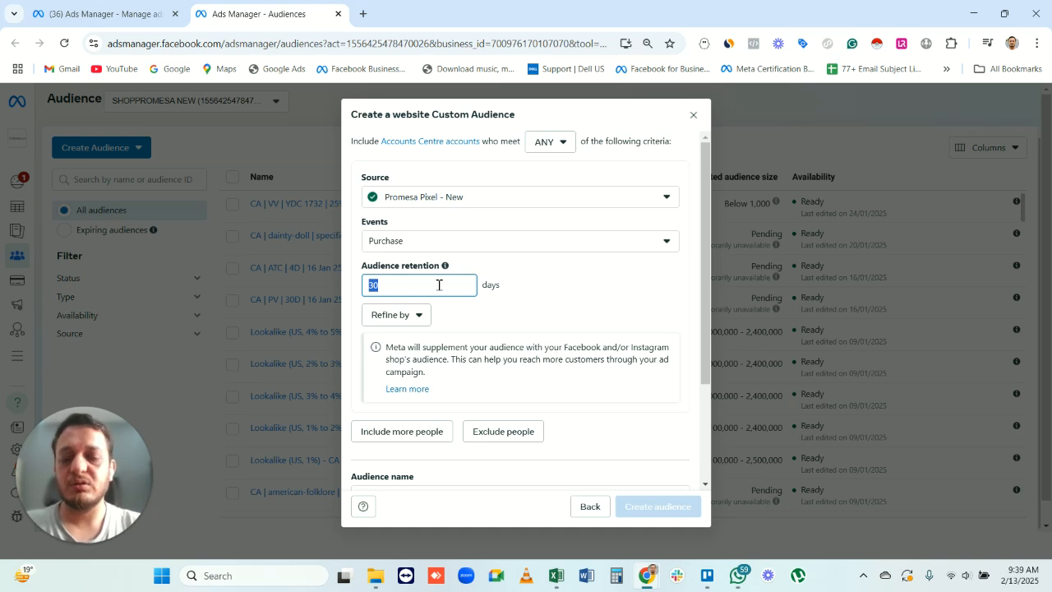
pyautogui.write('20')
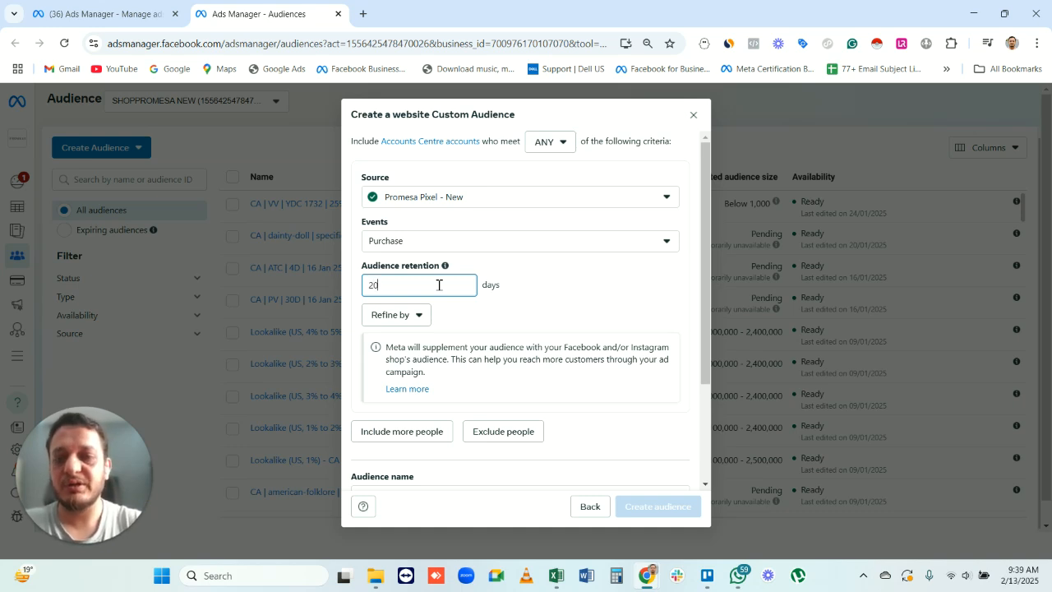
pyautogui.write('0')
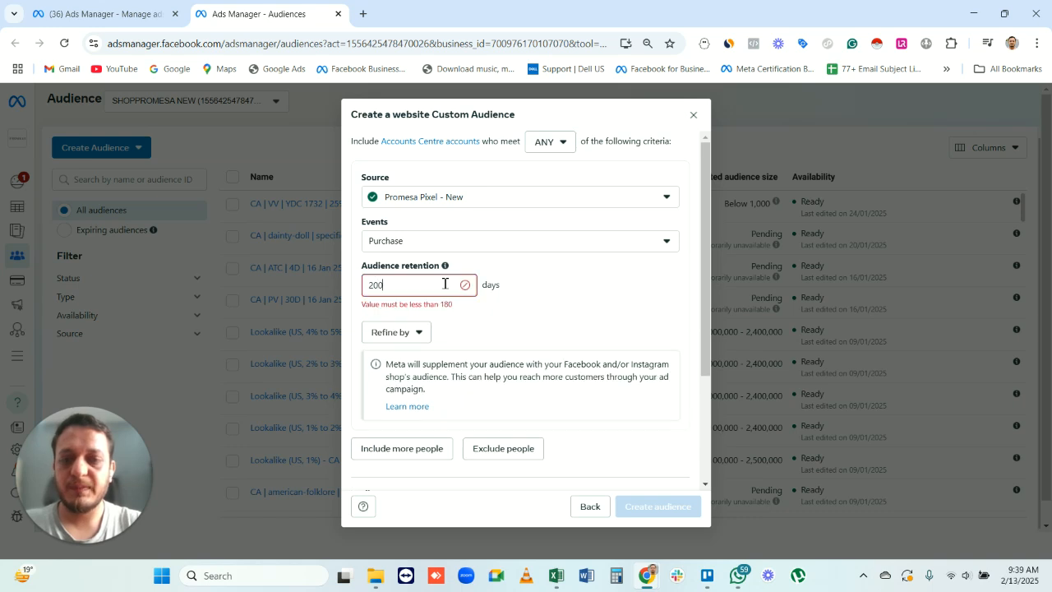
pyautogui.doubleClick(420, 284)
pyautogui.write('180')
# - Set the Purchase rule's audience retention to 50 days
pyautogui.doubleClick(420, 290)
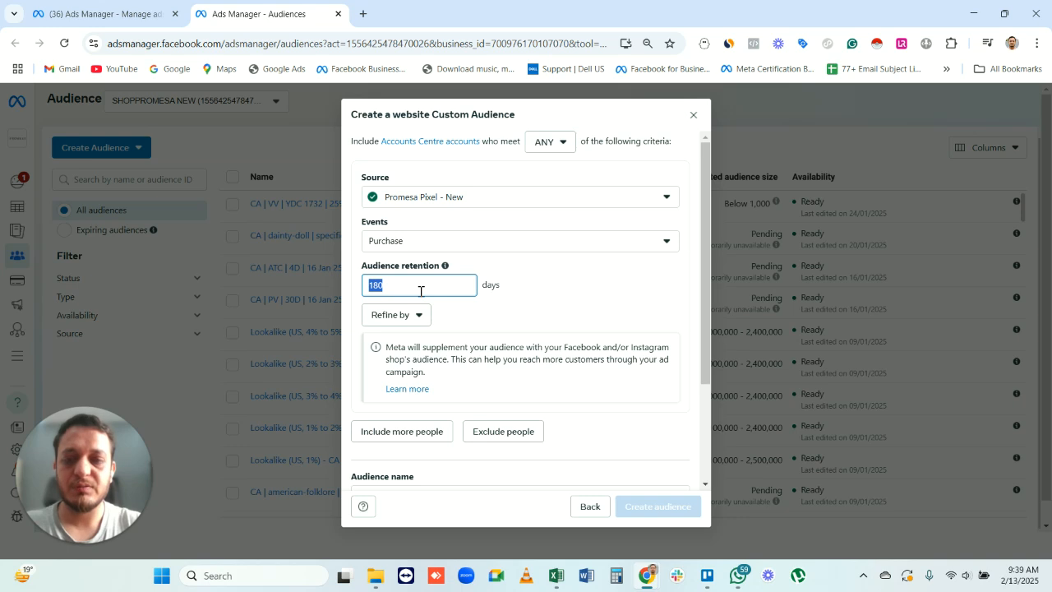
pyautogui.press('BackSpace')
pyautogui.write('50')
pyautogui.click(584, 295)
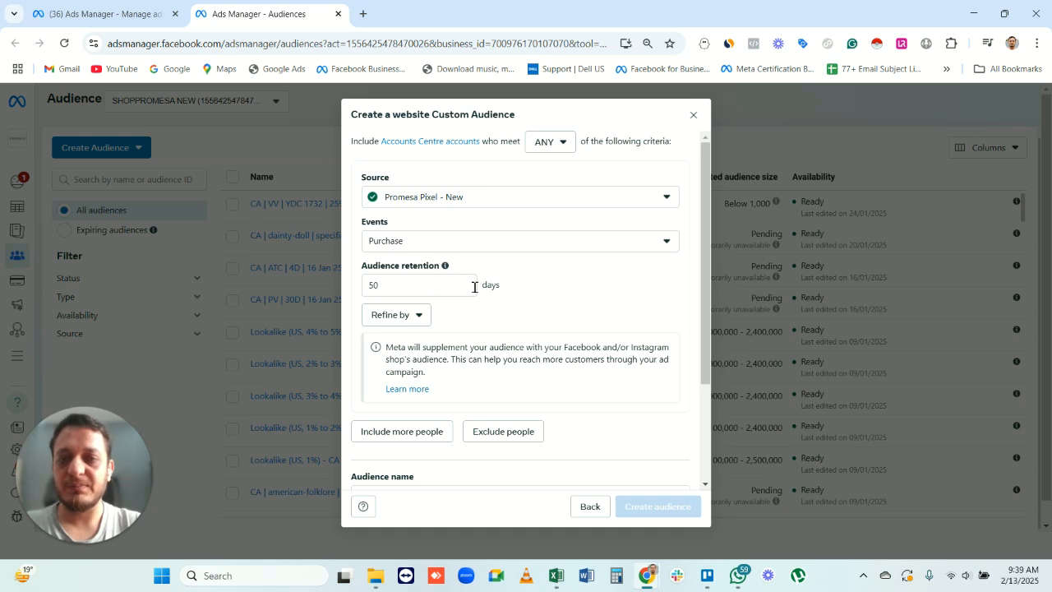
# - Include more people through a second rule with the PageView event and an audience retention of 50 days
pyautogui.scroll(-3, 556, 342)
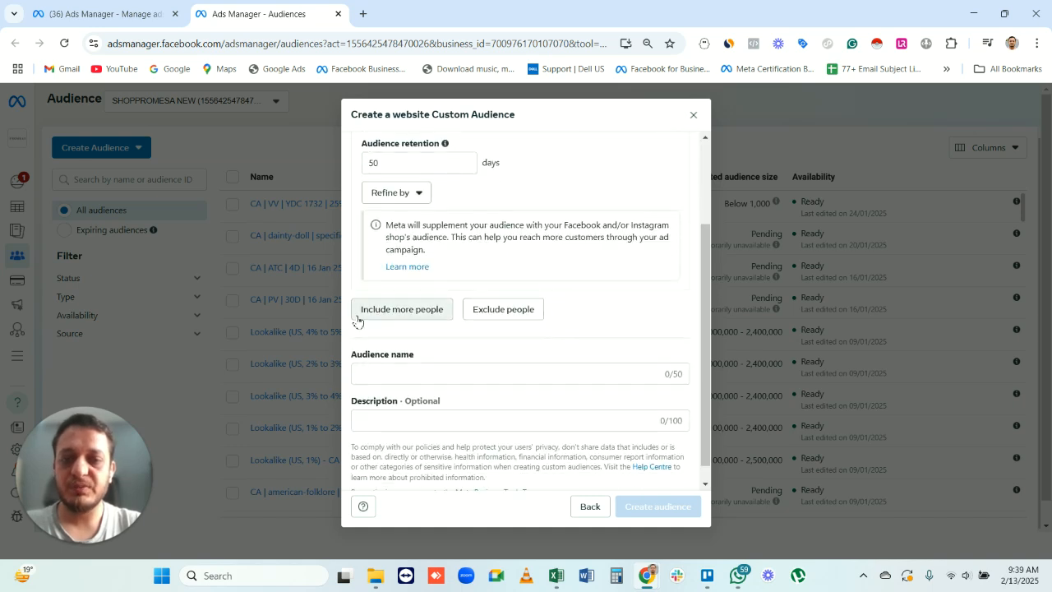
pyautogui.click(413, 310)
pyautogui.scroll(-3, 535, 307)
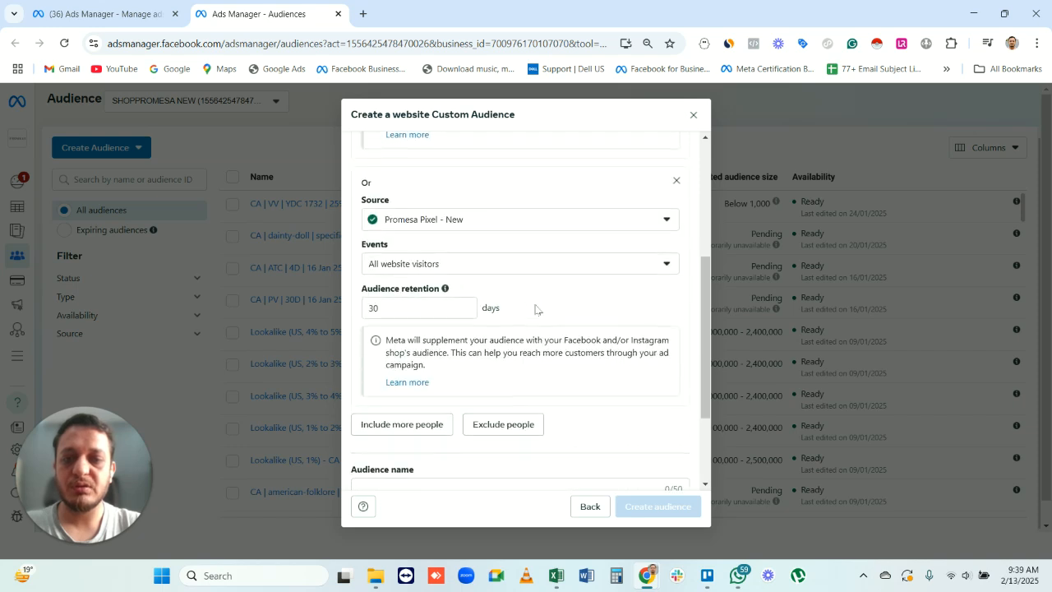
pyautogui.click(481, 273)
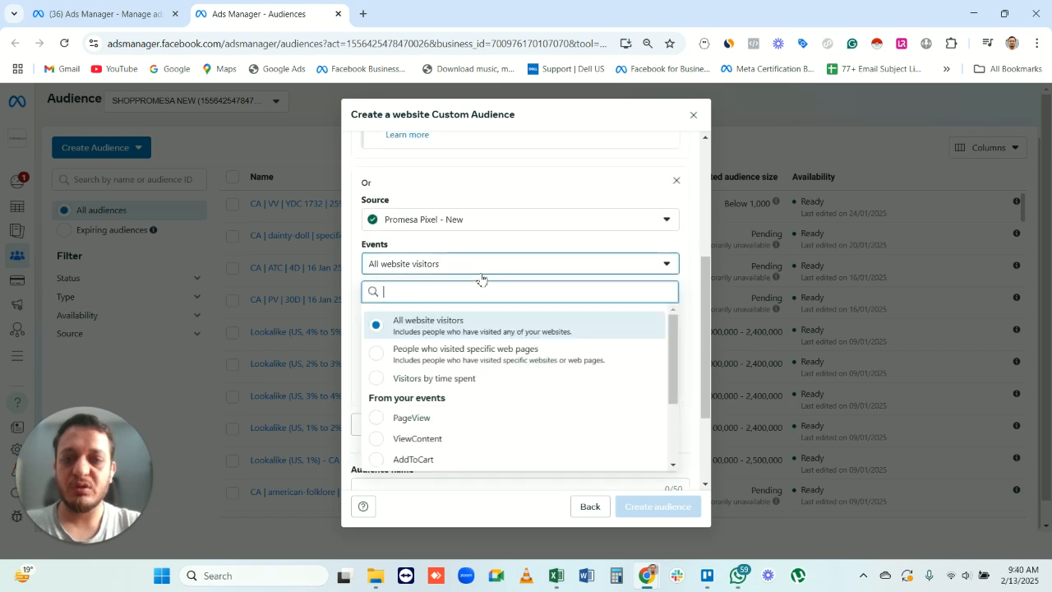
pyautogui.click(423, 419)
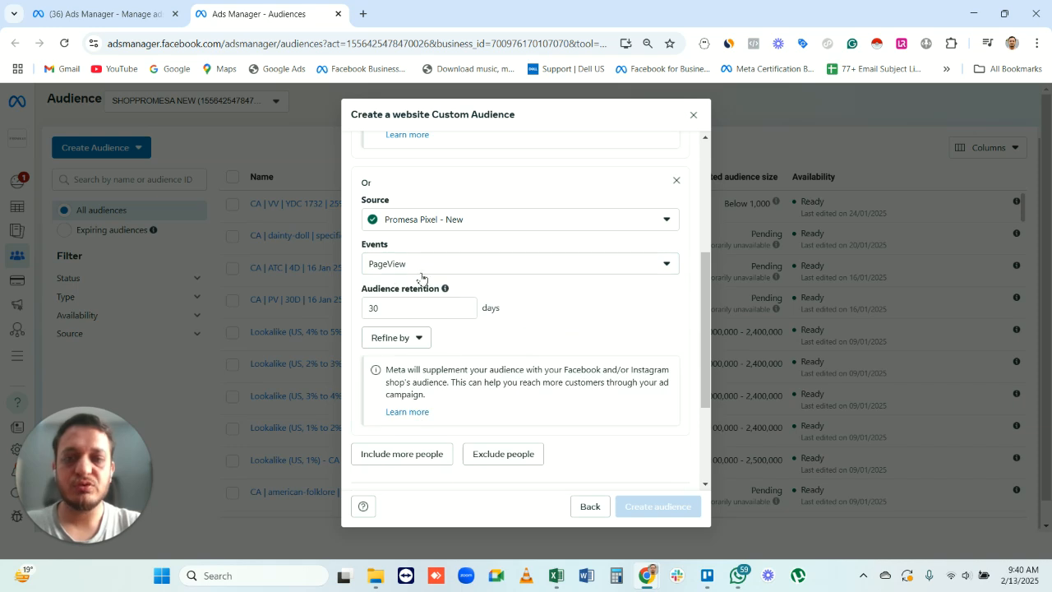
pyautogui.doubleClick(393, 306)
pyautogui.write('50')
pyautogui.click(625, 311)
# - Review the Purchase and PageView inclusion rules and the Or condition that joins them
pyautogui.scroll(1, 643, 283)
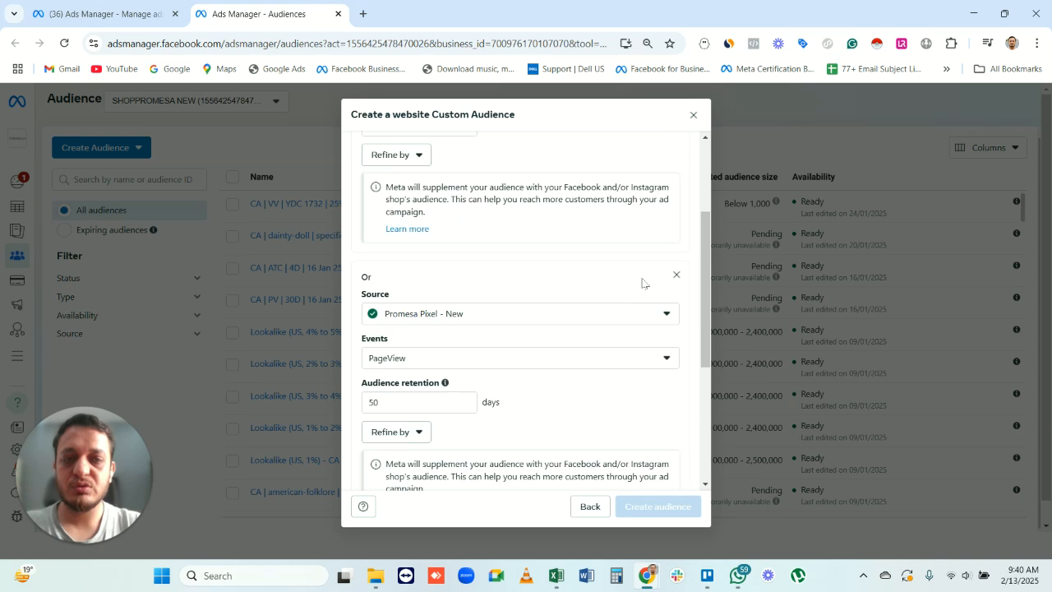
pyautogui.scroll(2, 643, 283)
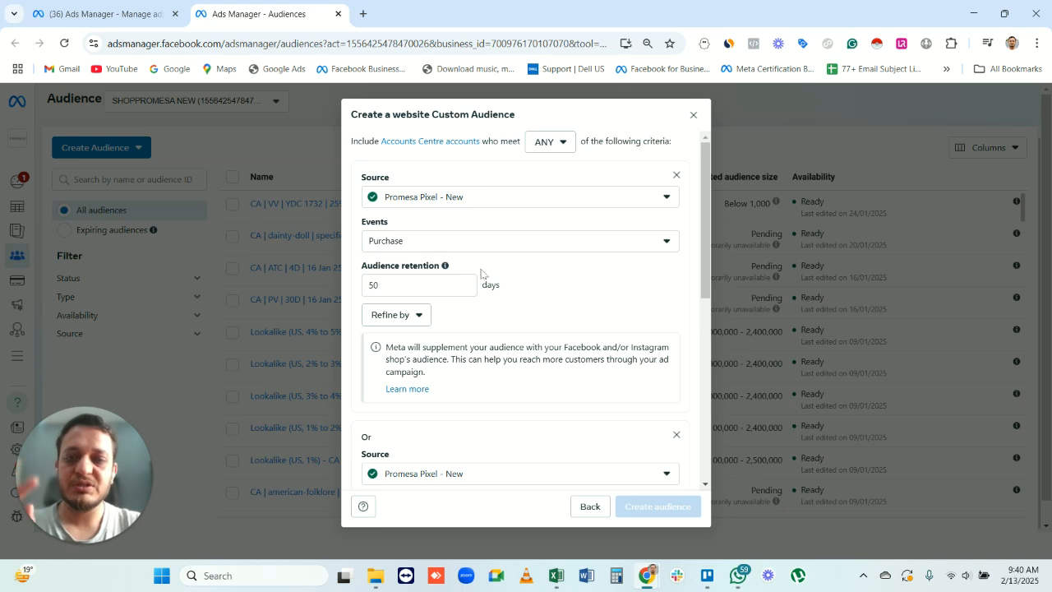
pyautogui.scroll(-1, 491, 305)
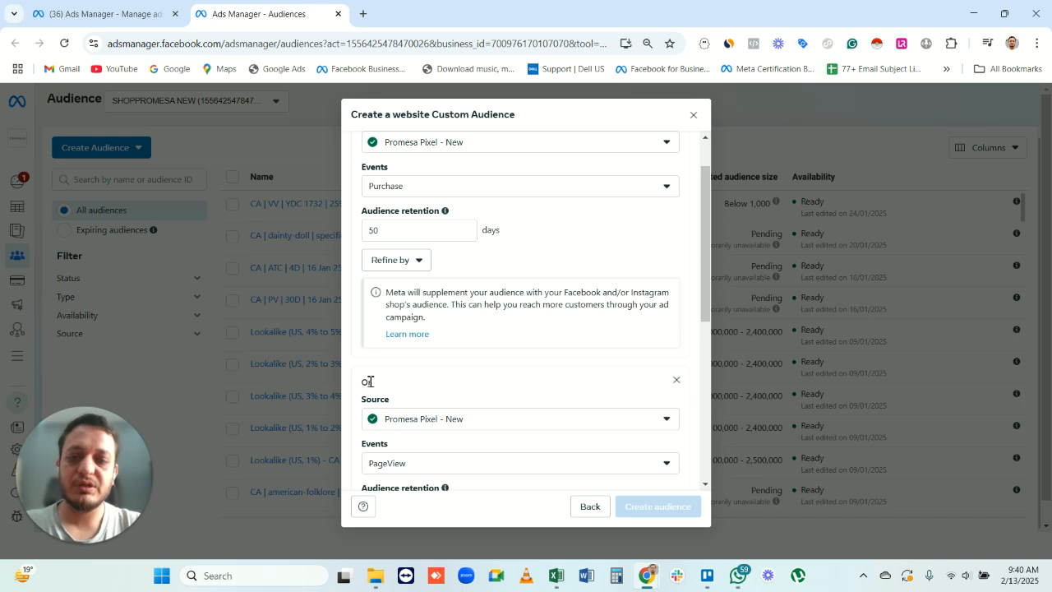
pyautogui.moveTo(368, 382); pyautogui.dragTo(374, 383)
pyautogui.click(581, 243)
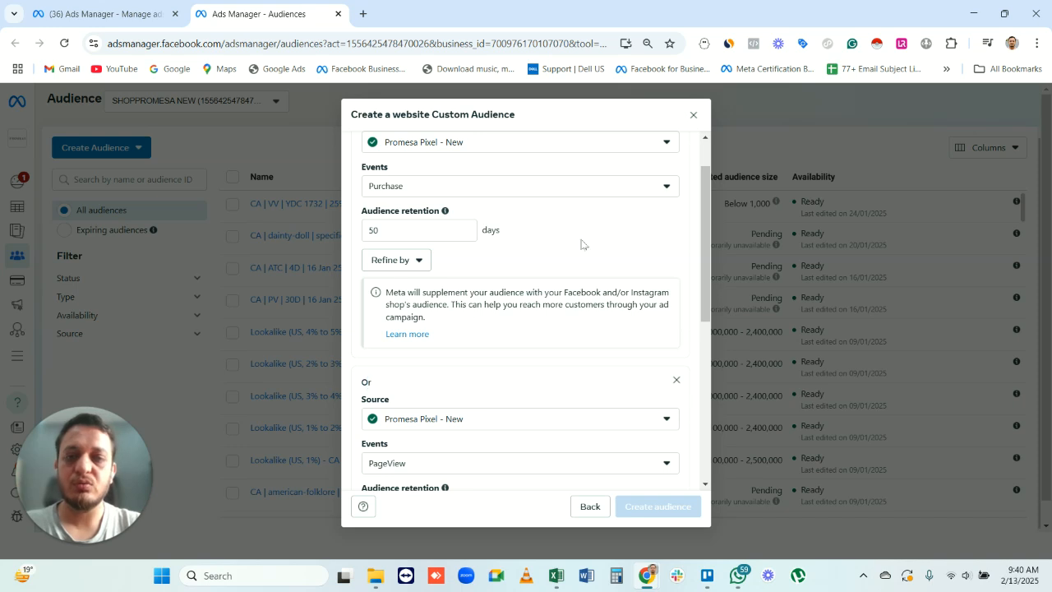
pyautogui.scroll(-2, 581, 244)
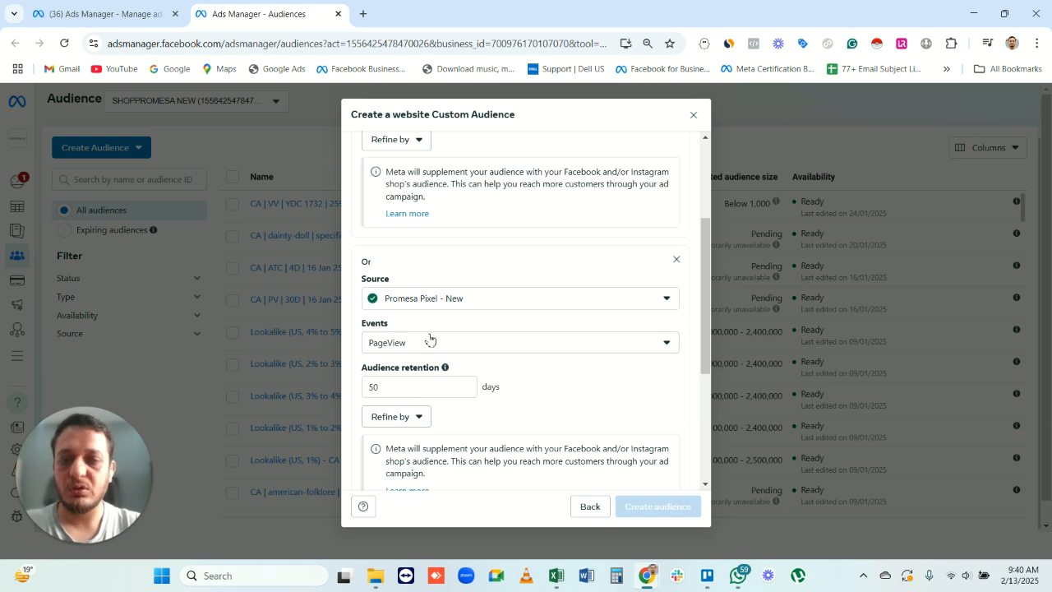
pyautogui.scroll(-3, 486, 346)
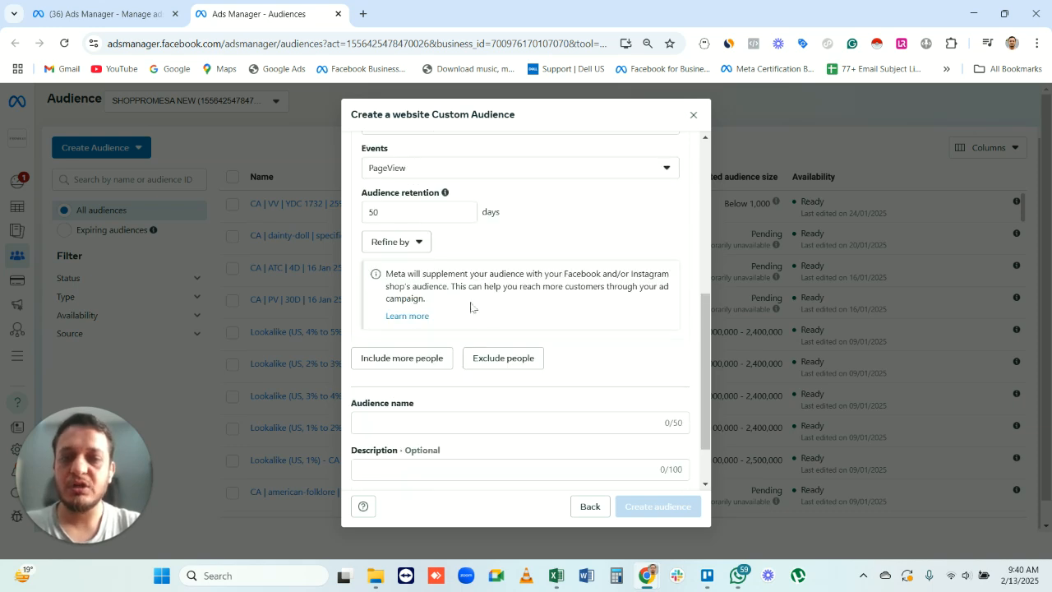
# - Try including more people through a third rule, compare it with the Purchase and PageView rules, and remove the third rule
pyautogui.click(426, 362)
pyautogui.scroll(-2, 429, 367)
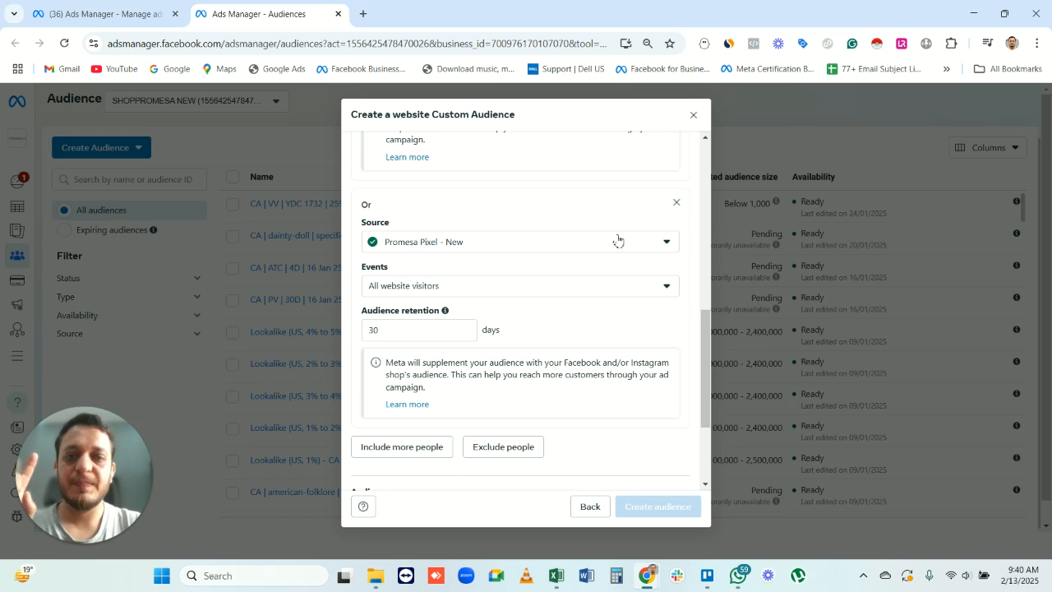
pyautogui.scroll(5, 708, 230)
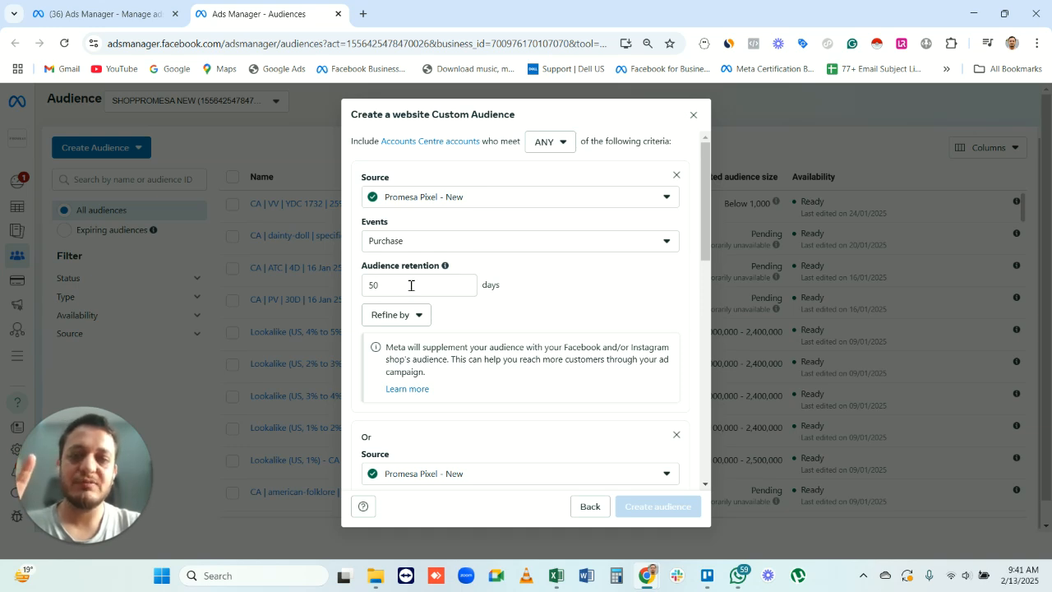
pyautogui.scroll(-2, 516, 327)
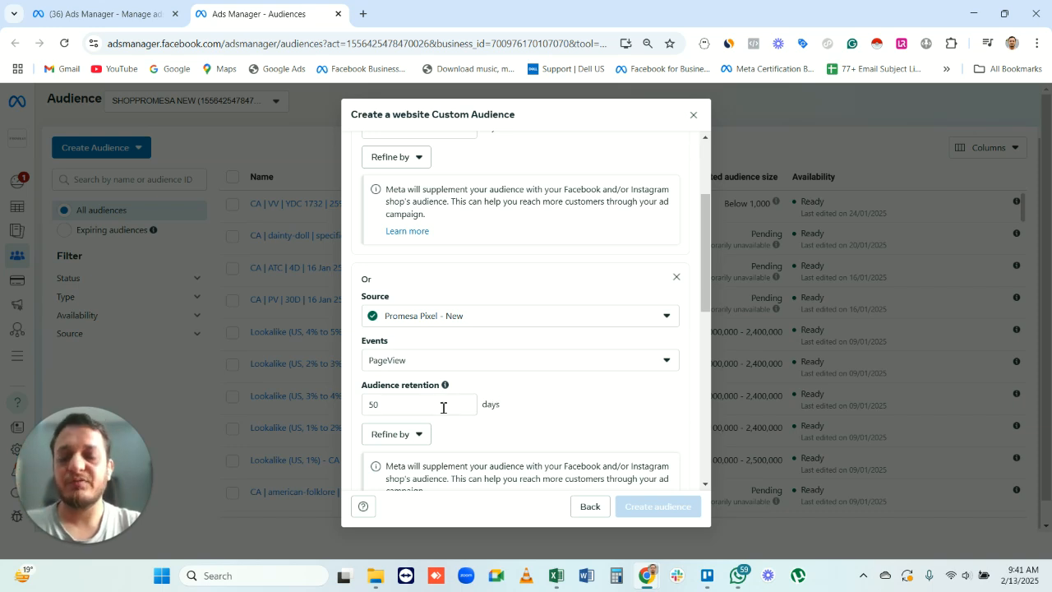
pyautogui.scroll(-2, 512, 388)
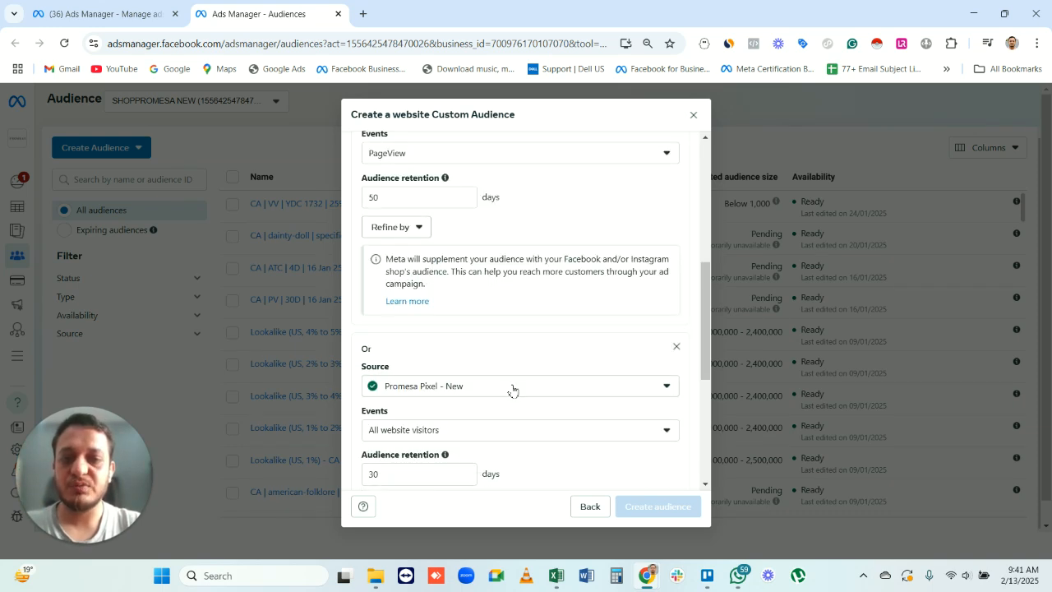
pyautogui.click(677, 352)
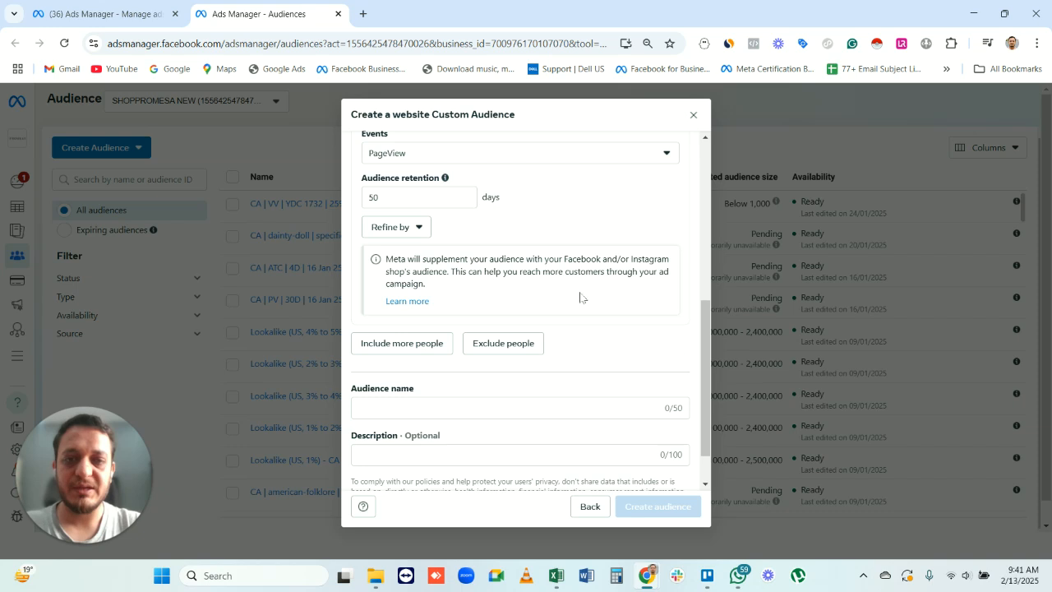
# - Remove the PageView inclusion rule and check the remaining Purchase rule
pyautogui.scroll(2, 580, 299)
pyautogui.scroll(1, 649, 265)
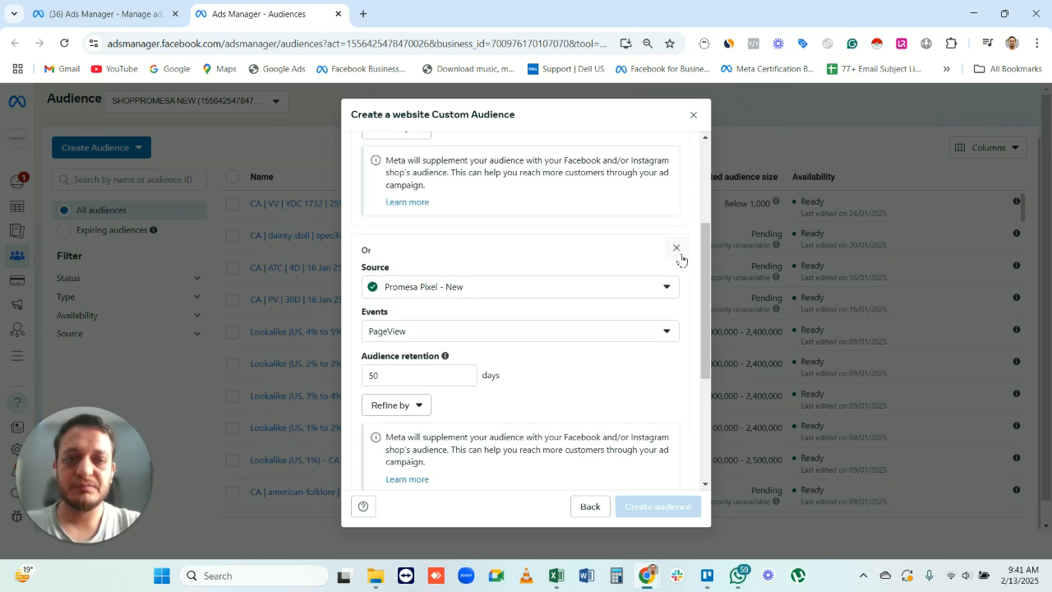
pyautogui.click(678, 250)
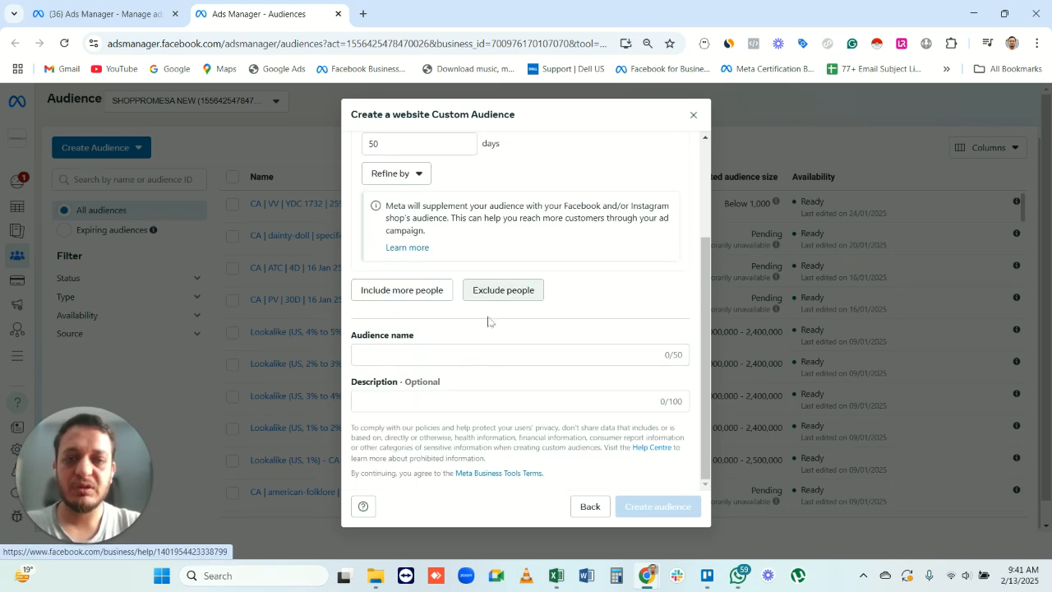
pyautogui.scroll(3, 464, 388)
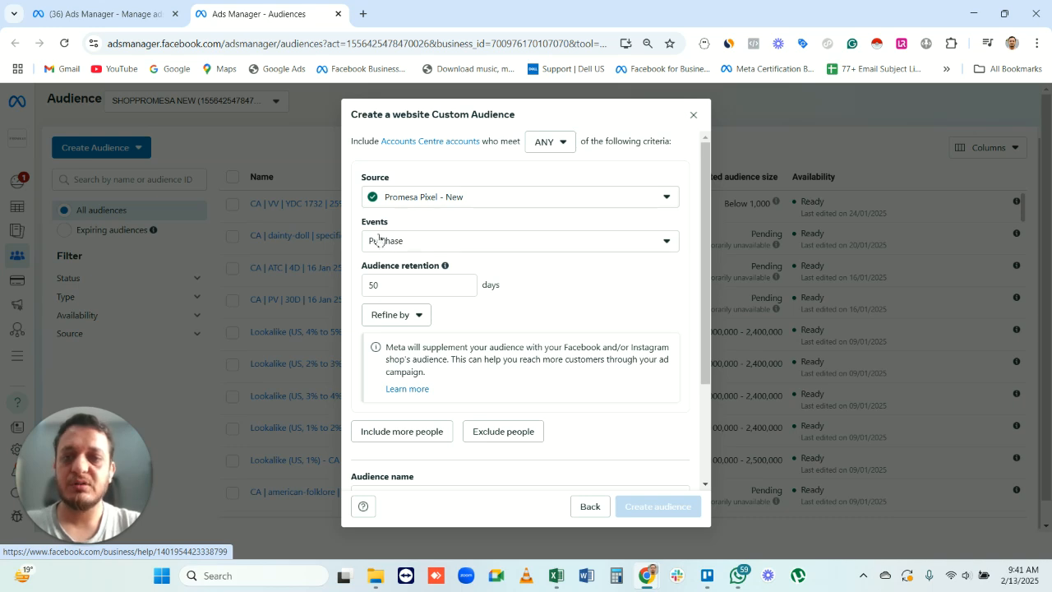
# - Name the audience "CA | Puechasers | 50D | 13 feb 25"
pyautogui.scroll(-2, 429, 323)
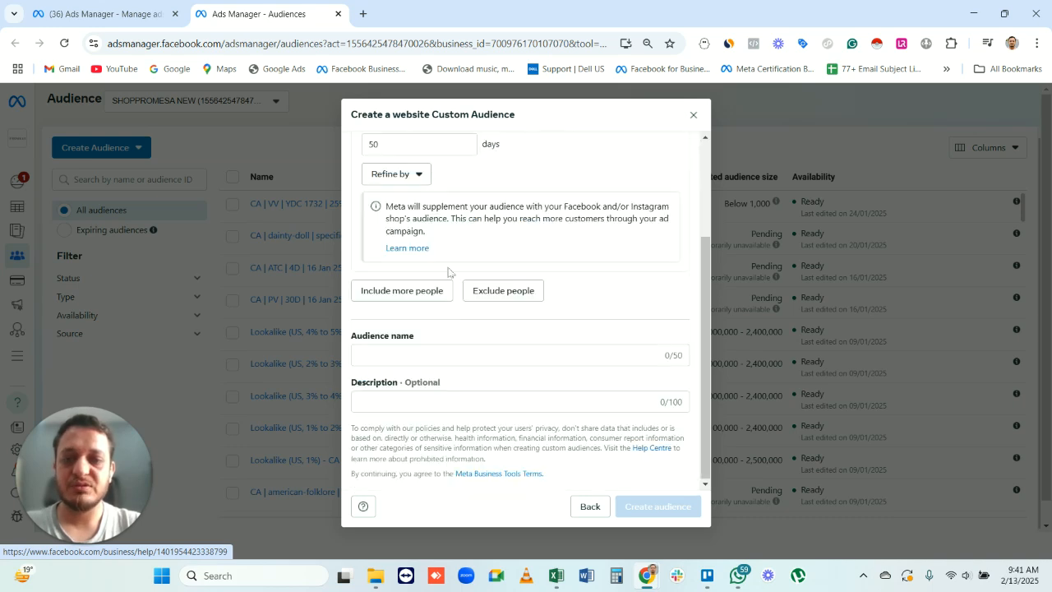
pyautogui.click(406, 358)
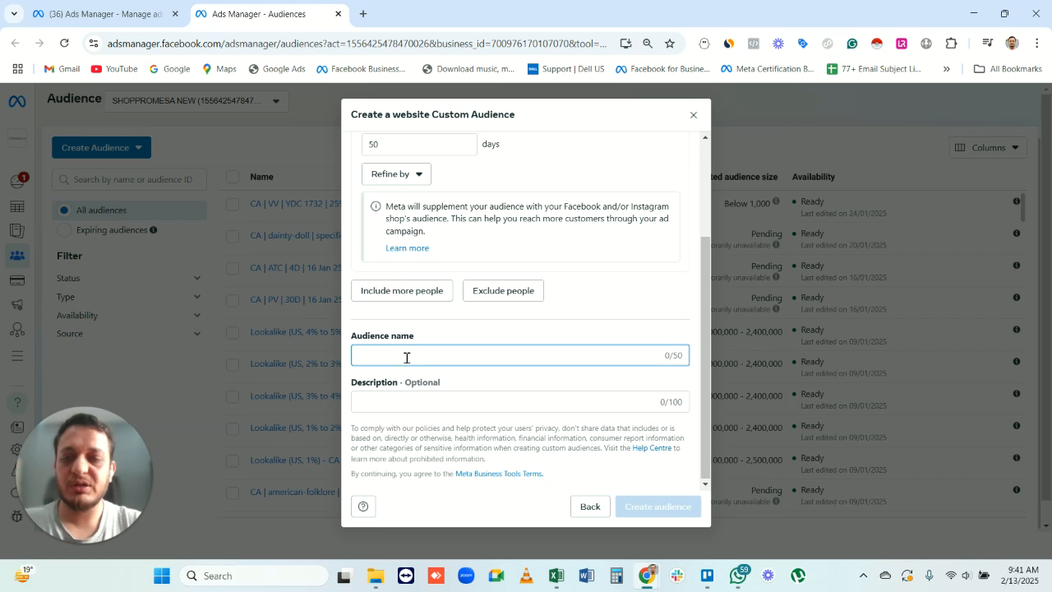
pyautogui.write('CA |')
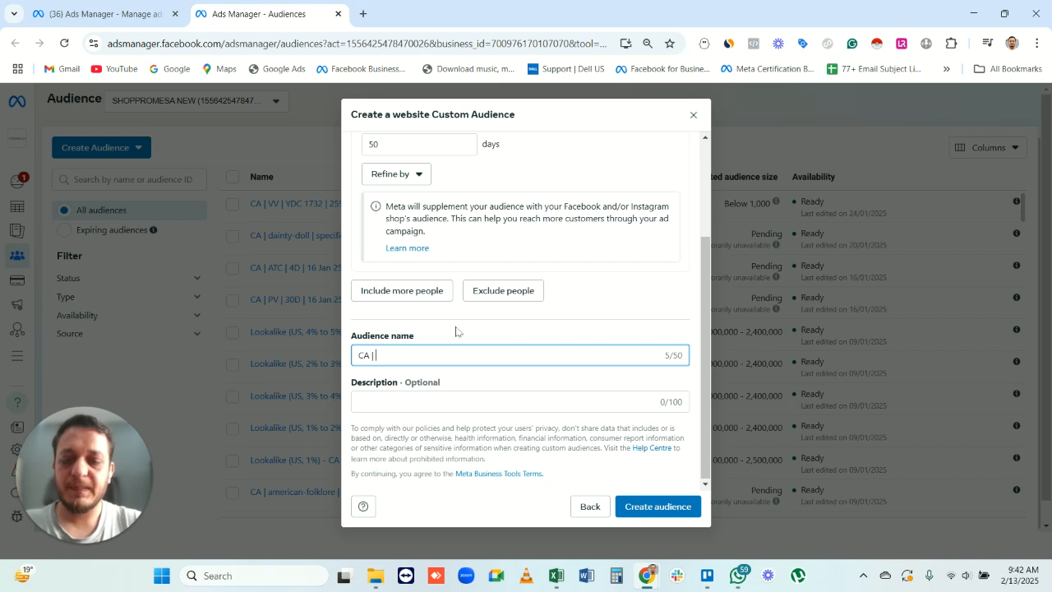
pyautogui.write('Puecha')
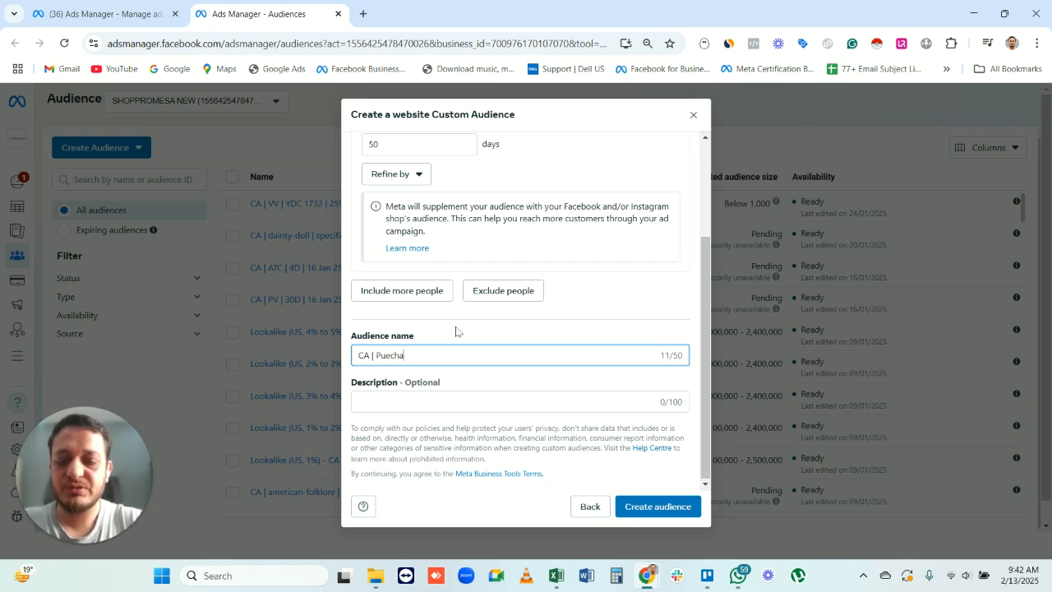
pyautogui.write('sers |')
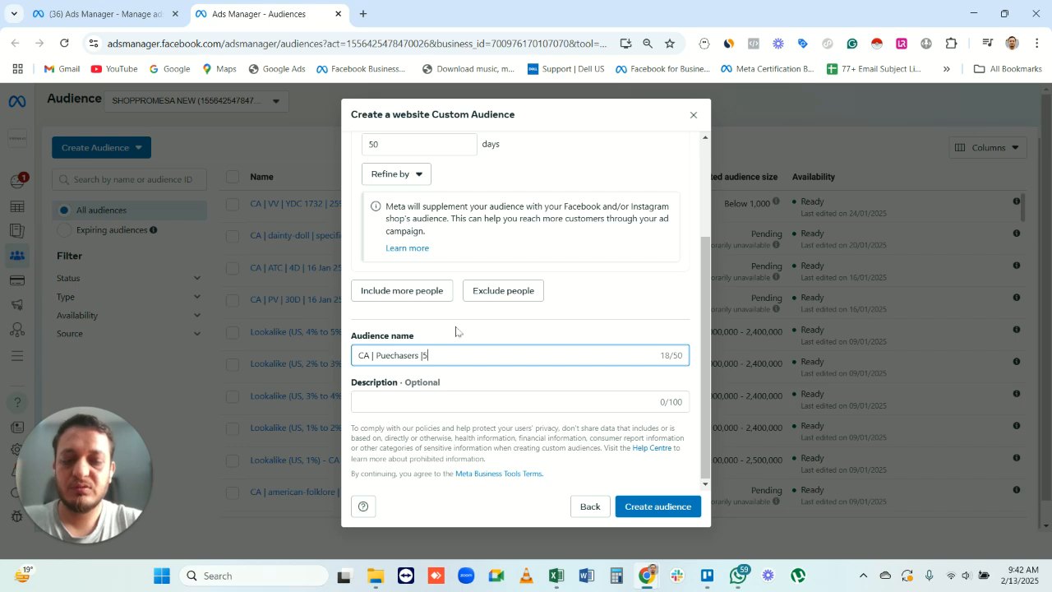
pyautogui.write(' 50D  ')
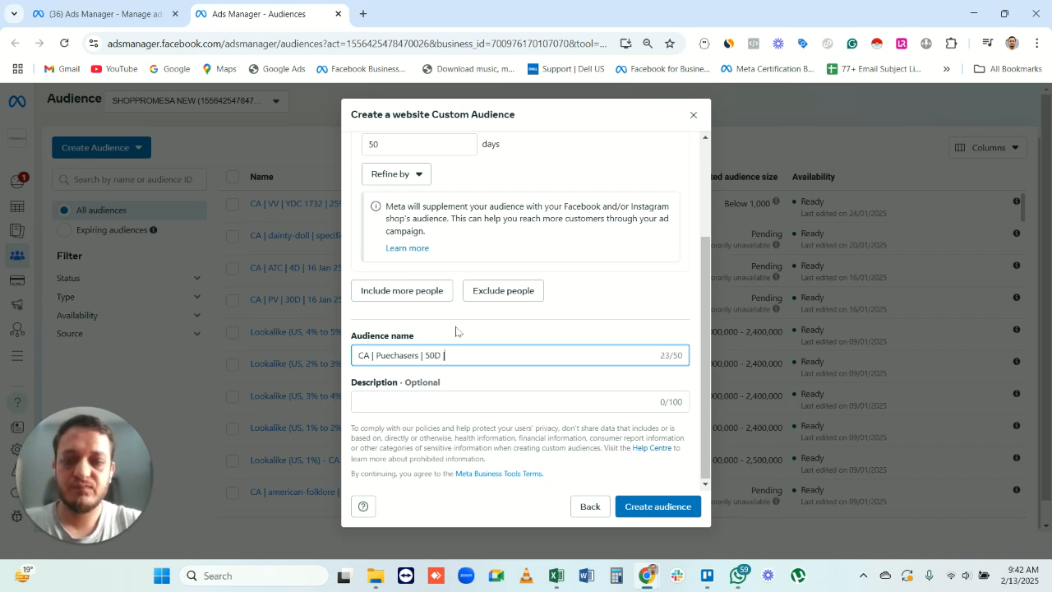
pyautogui.write(' 13 ')
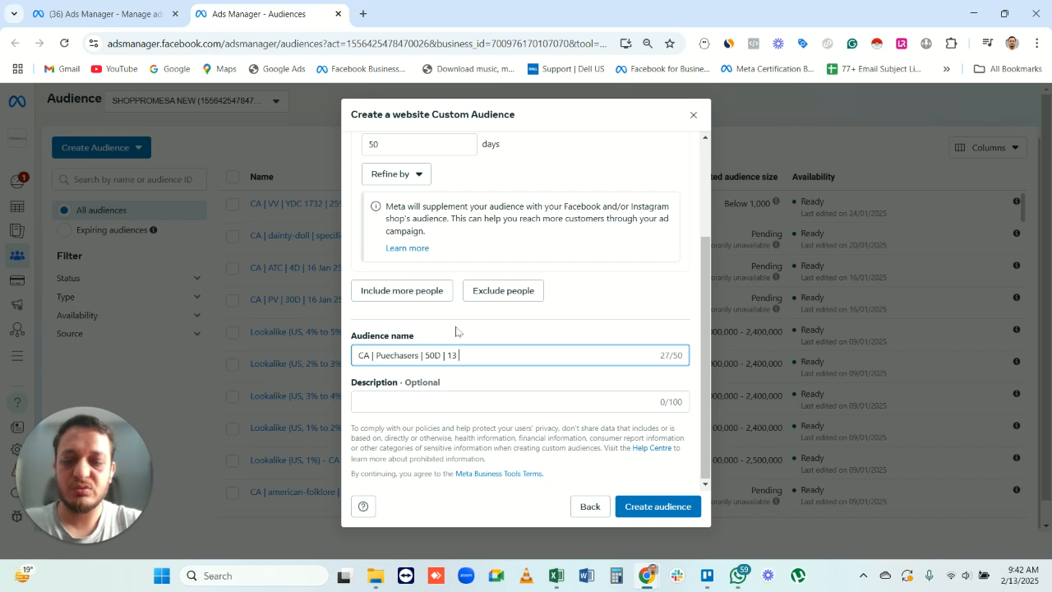
pyautogui.write('feb 25')
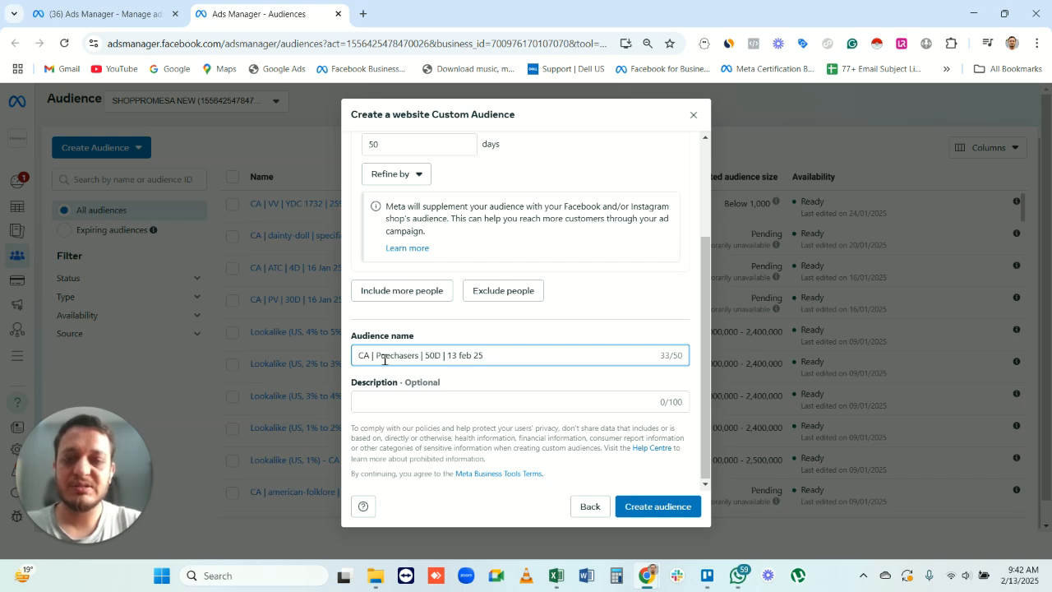
# - Correct the misspelled second word of the audience name to "Purchasers"
pyautogui.press('BackSpace')
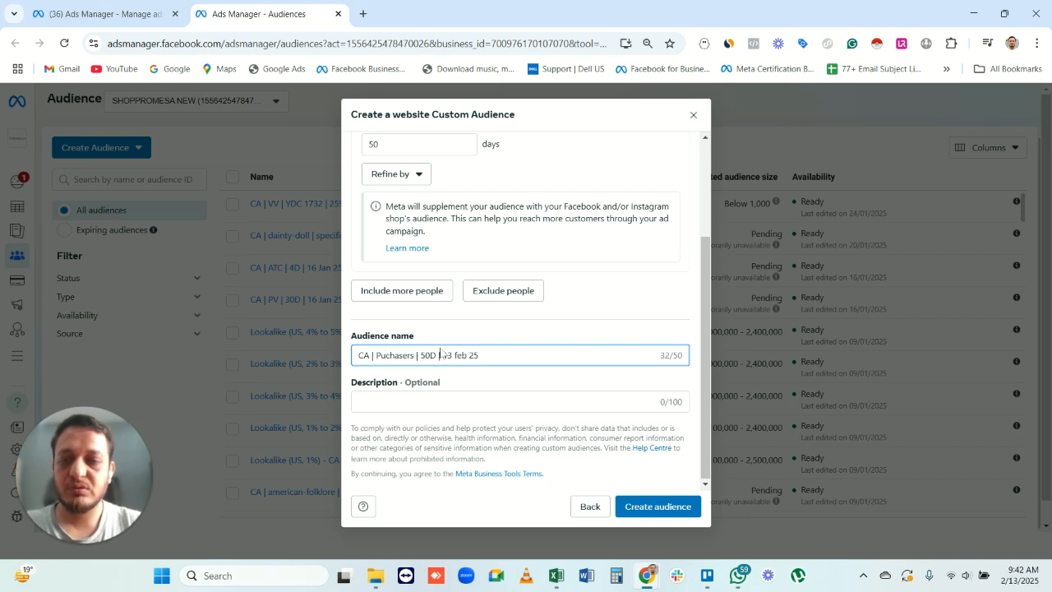
pyautogui.press('BackSpace')
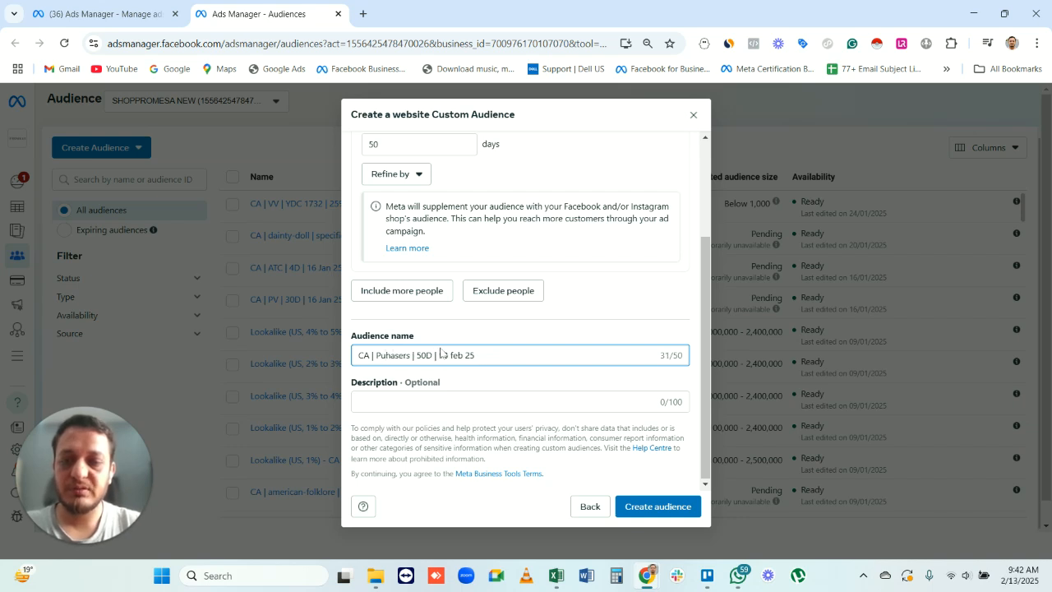
pyautogui.write('r')
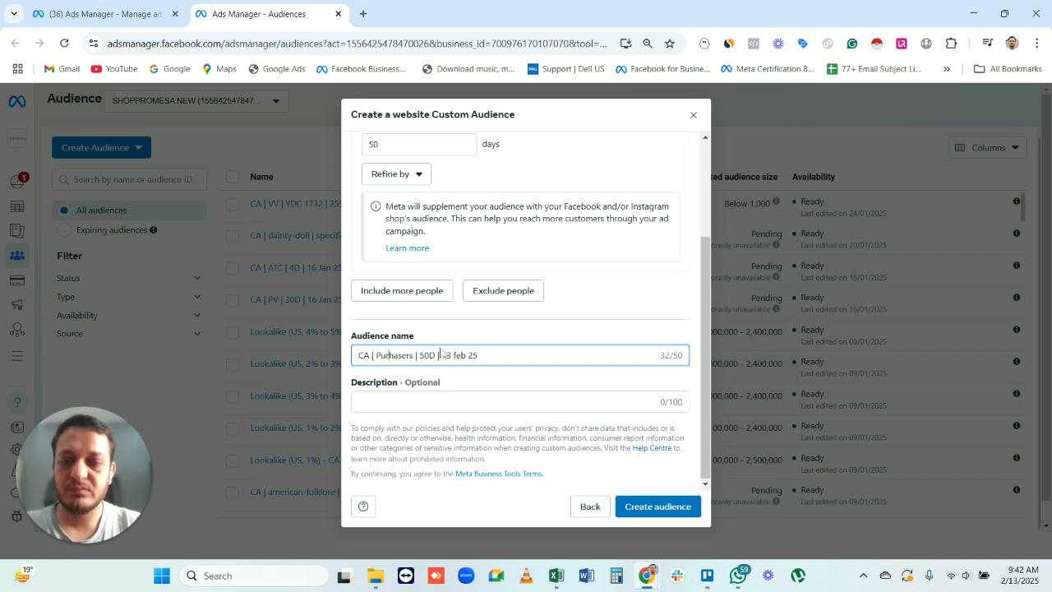
pyautogui.write('c')
pyautogui.doubleClick(405, 355)
pyautogui.write('Purchasers')
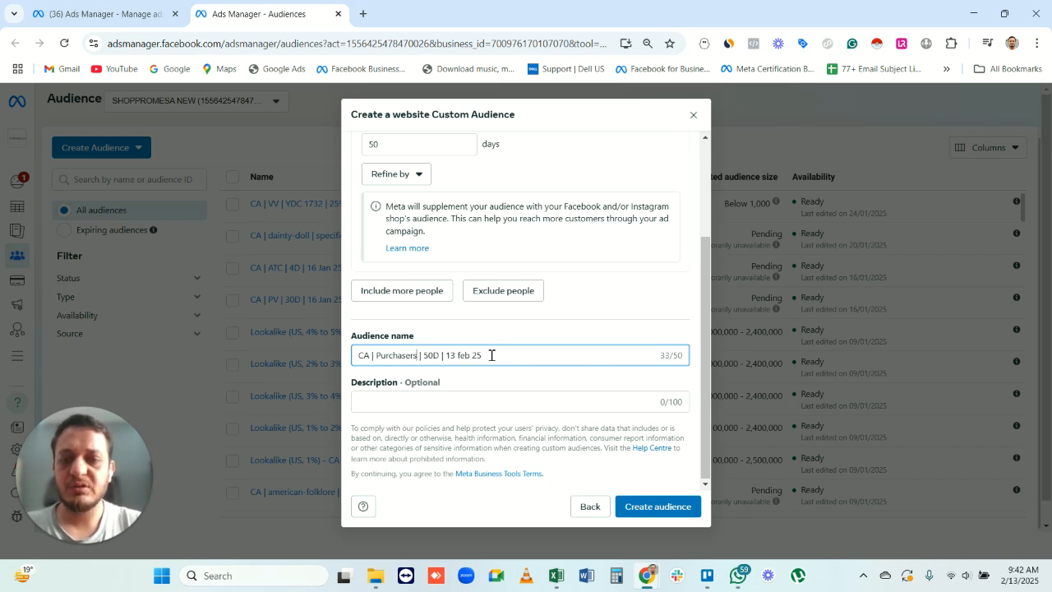
# - Recheck the Purchase rule's settings and create the custom audience
pyautogui.scroll(3, 554, 345)
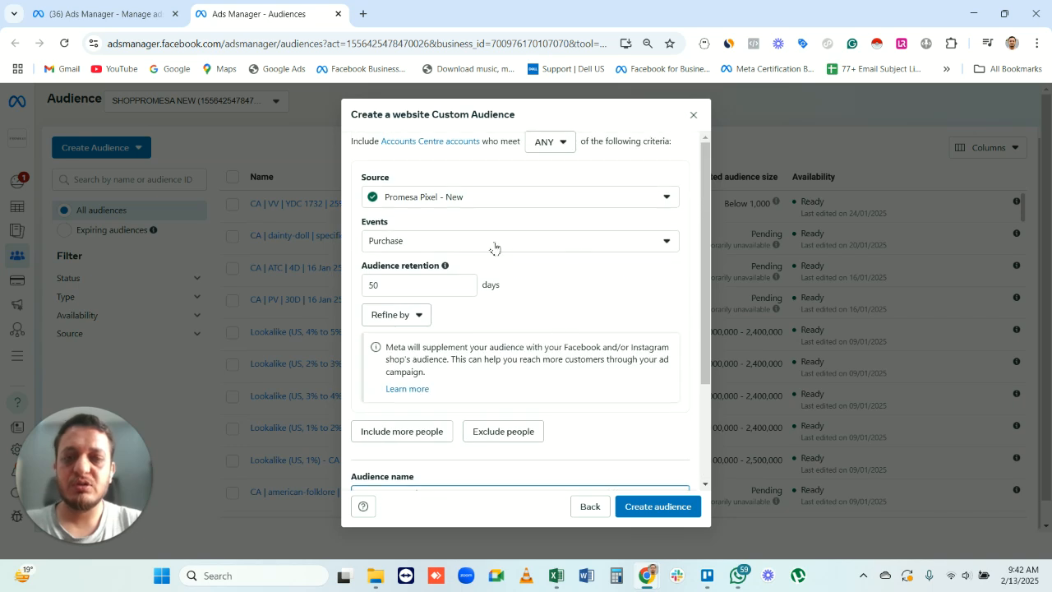
pyautogui.scroll(-3, 581, 325)
pyautogui.click(658, 506)
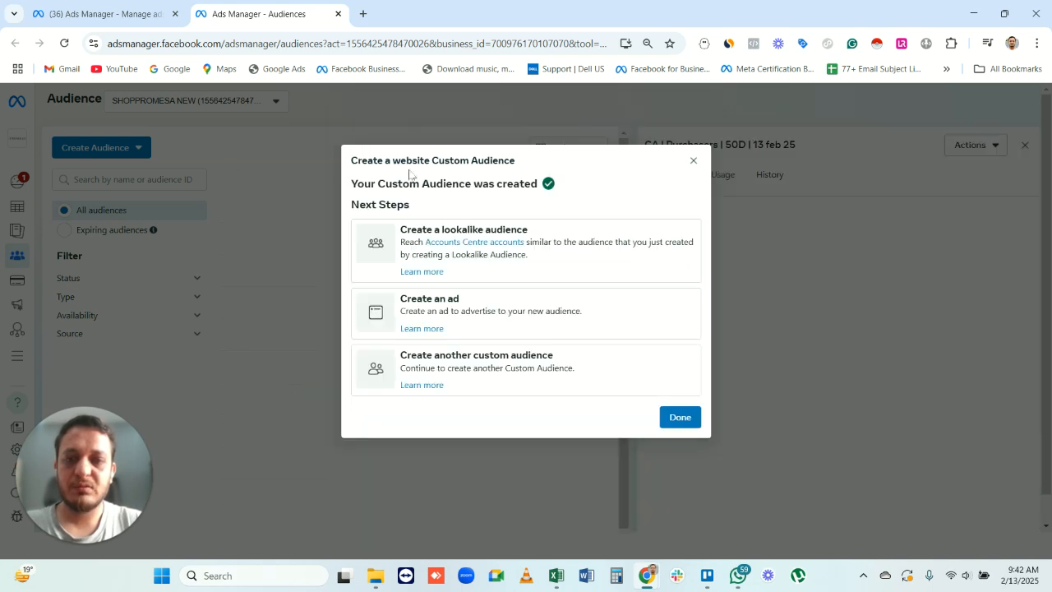
pyautogui.moveTo(360, 186); pyautogui.dragTo(543, 183)
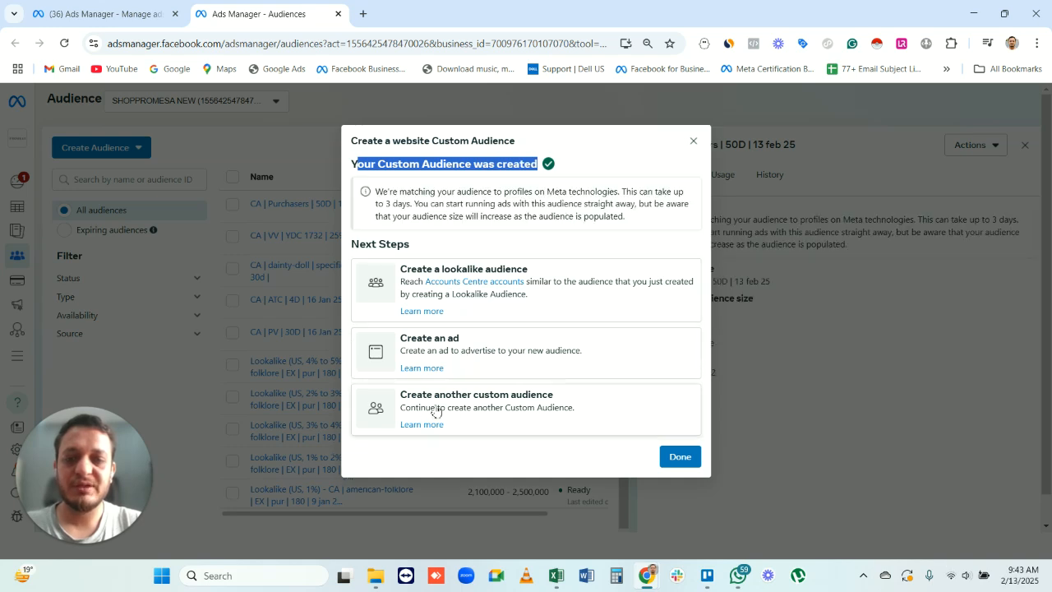
# - Start a lookalike audience from the new Purchasers audience and set its location to United States
pyautogui.click(567, 280)
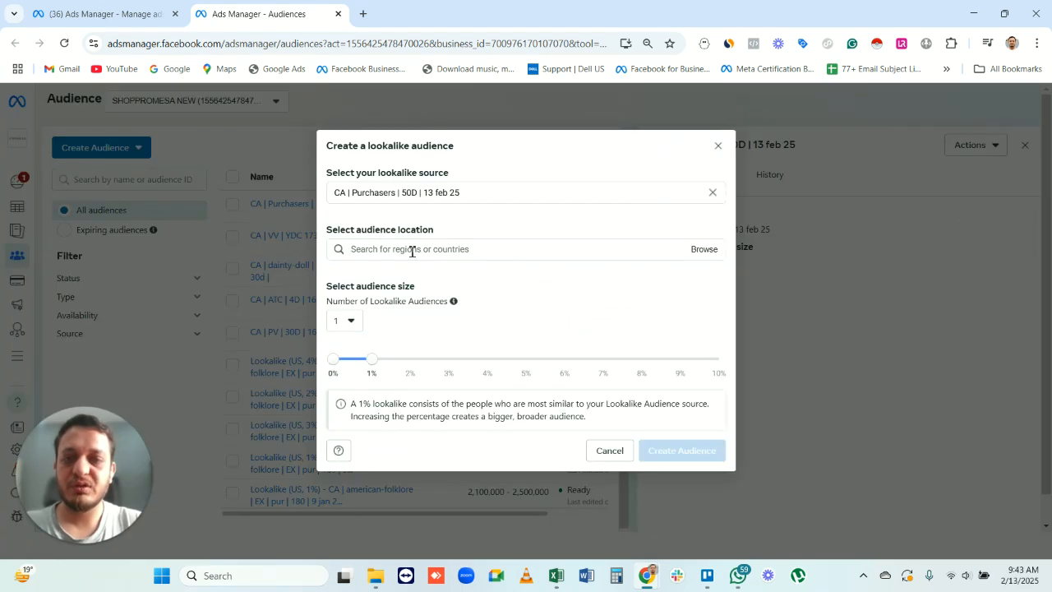
pyautogui.click(449, 252)
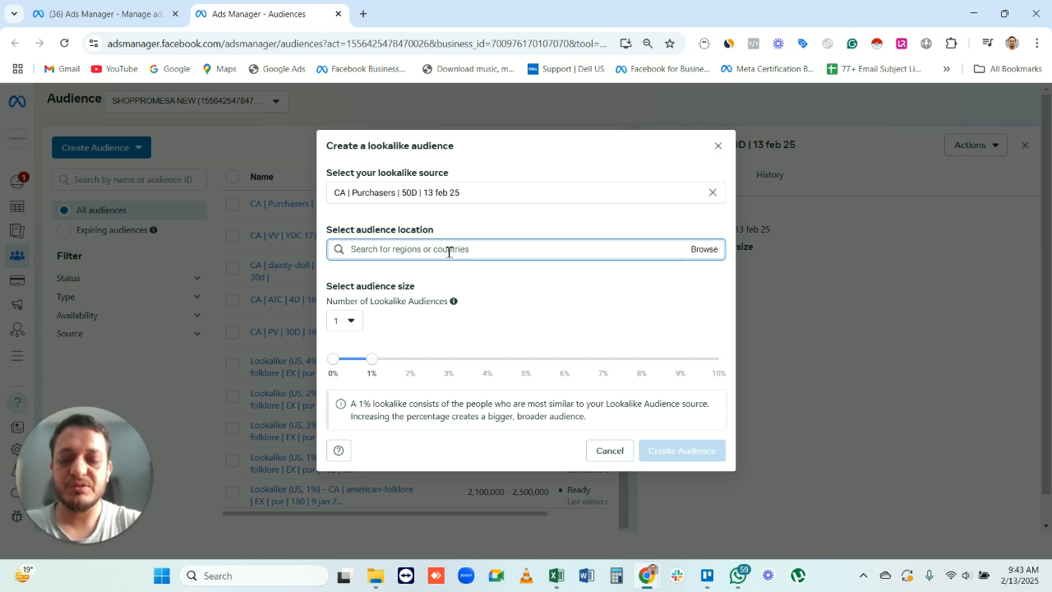
pyautogui.write('united')
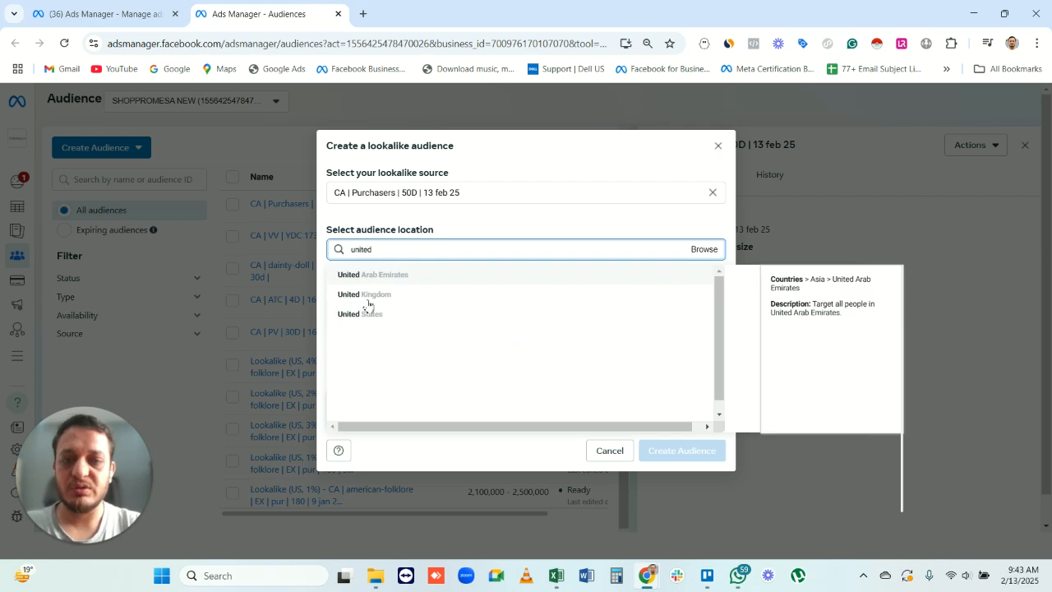
pyautogui.click(370, 313)
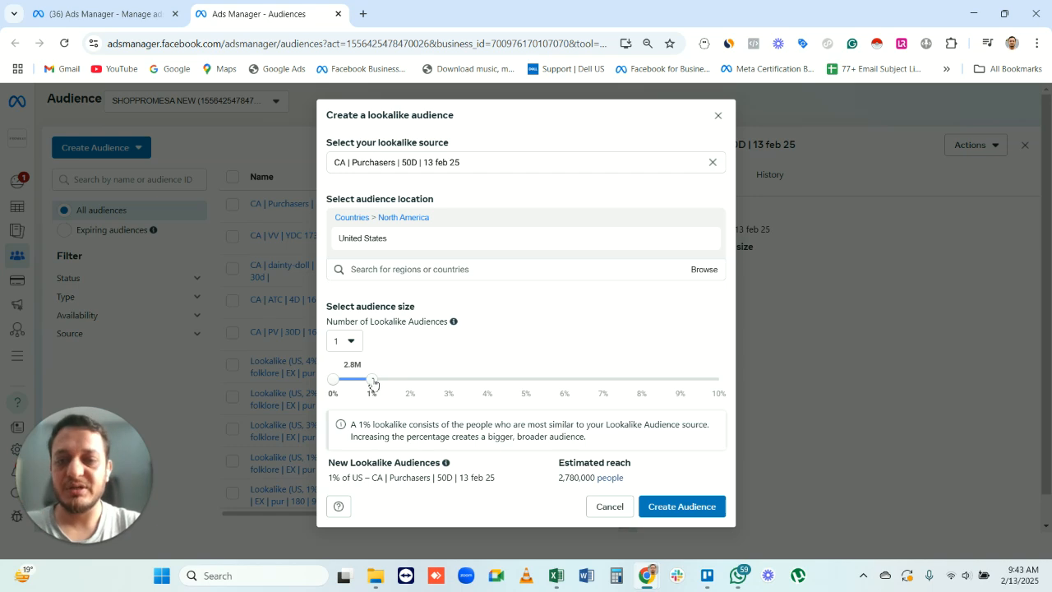
# - Set the number of lookalike audiences to 3 and examine the resulting percentage ranges and their estimated reach
pyautogui.click(348, 341)
pyautogui.click(362, 412)
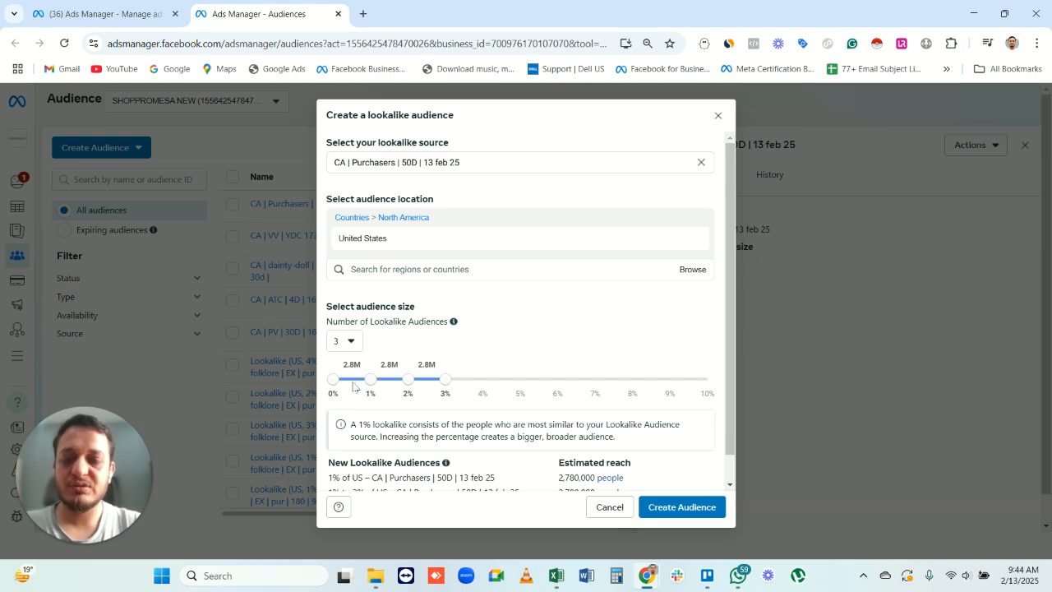
pyautogui.scroll(-1, 428, 340)
pyautogui.moveTo(327, 455); pyautogui.dragTo(439, 452)
pyautogui.click(509, 446)
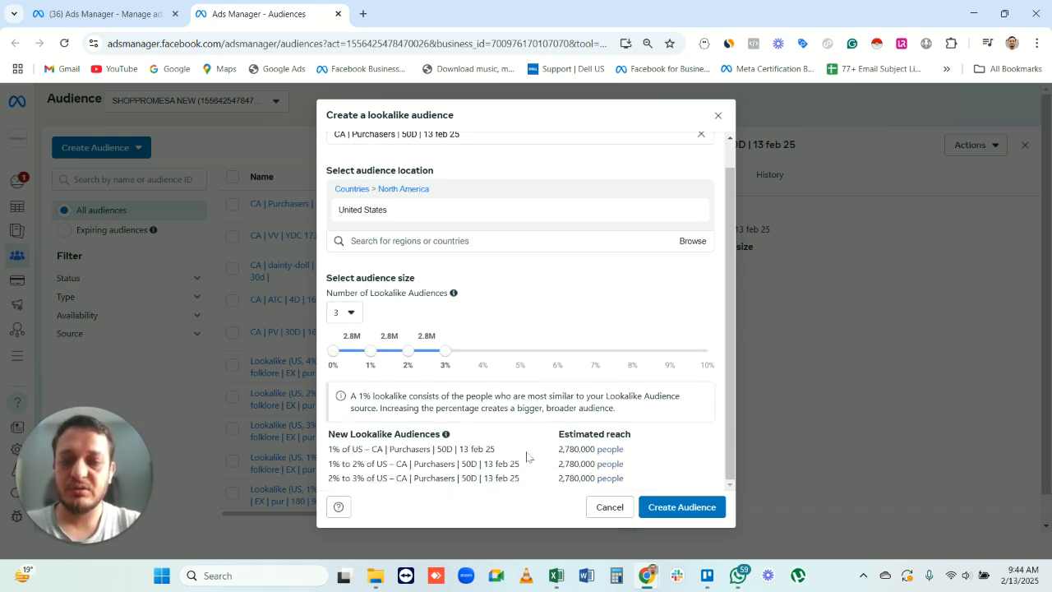
pyautogui.moveTo(556, 451); pyautogui.dragTo(648, 454)
pyautogui.click(473, 451)
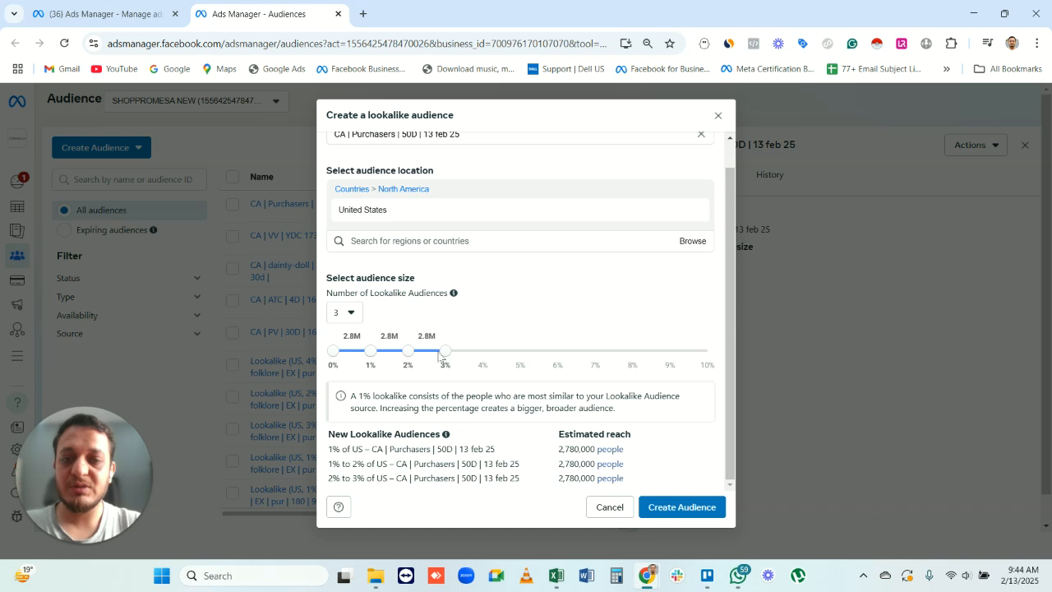
# - Extend the lookalike audience size to 10% and move the boundary between the second and third ranges to 9%
pyautogui.moveTo(569, 348); pyautogui.dragTo(727, 359)
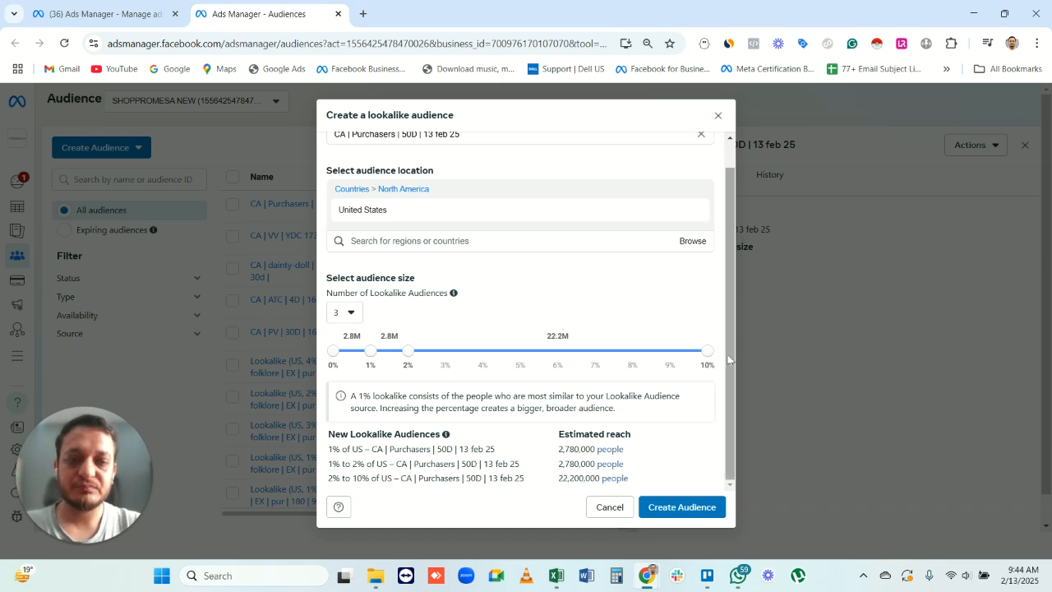
pyautogui.moveTo(409, 351); pyautogui.dragTo(632, 352)
pyautogui.click(657, 360)
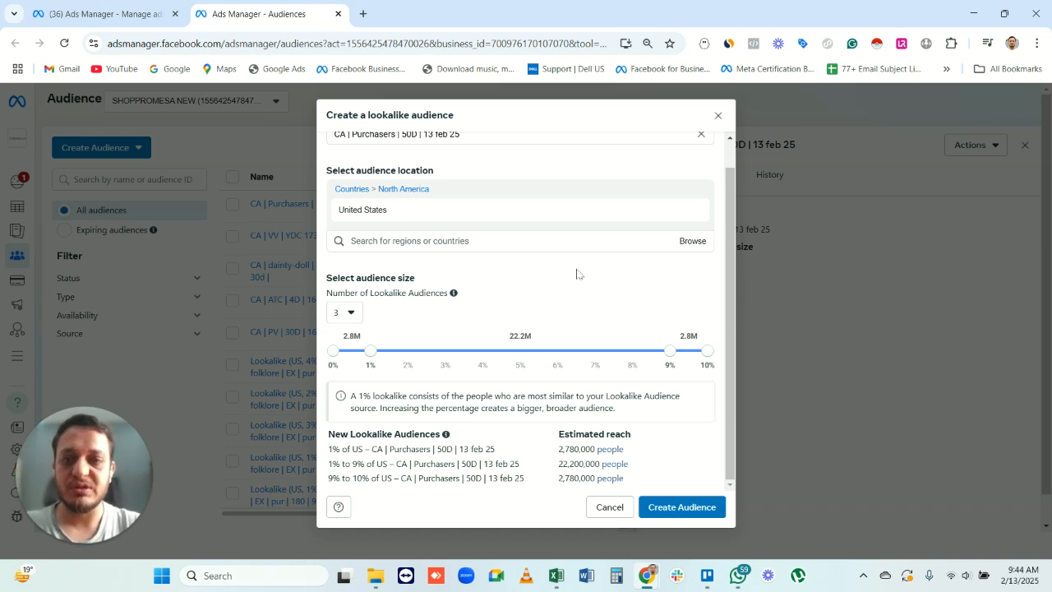
# - Discard the lookalike audience setup and close the details of the Purchasers audience
pyautogui.scroll(1, 577, 272)
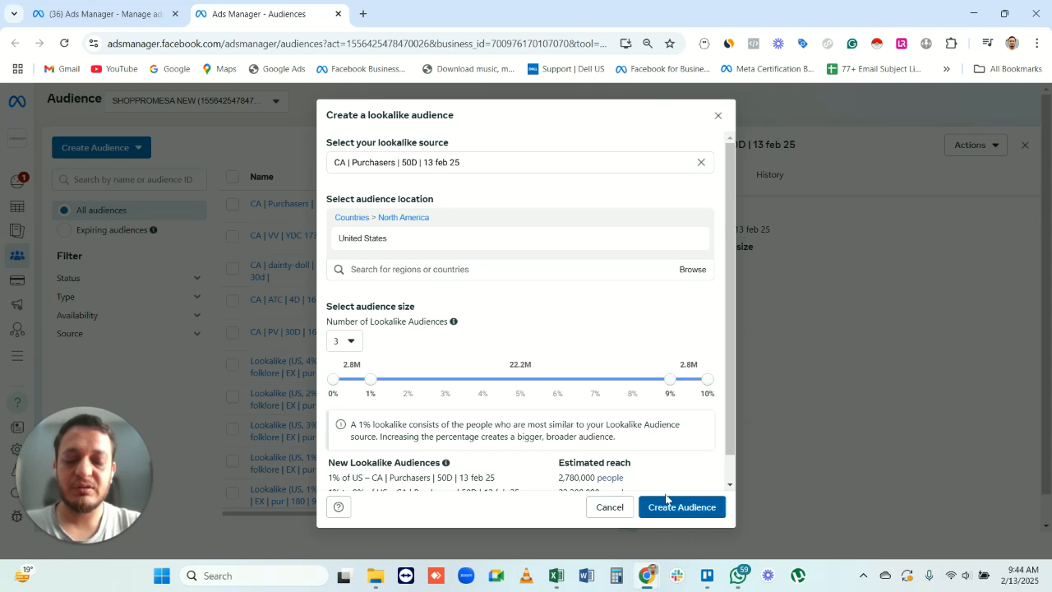
pyautogui.click(723, 117)
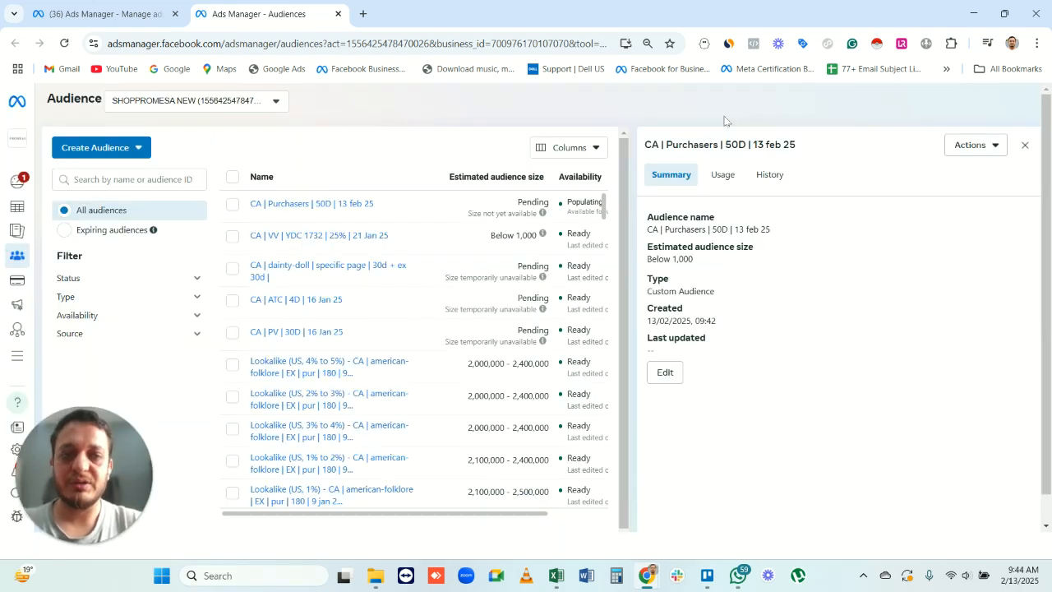
pyautogui.click(1025, 146)
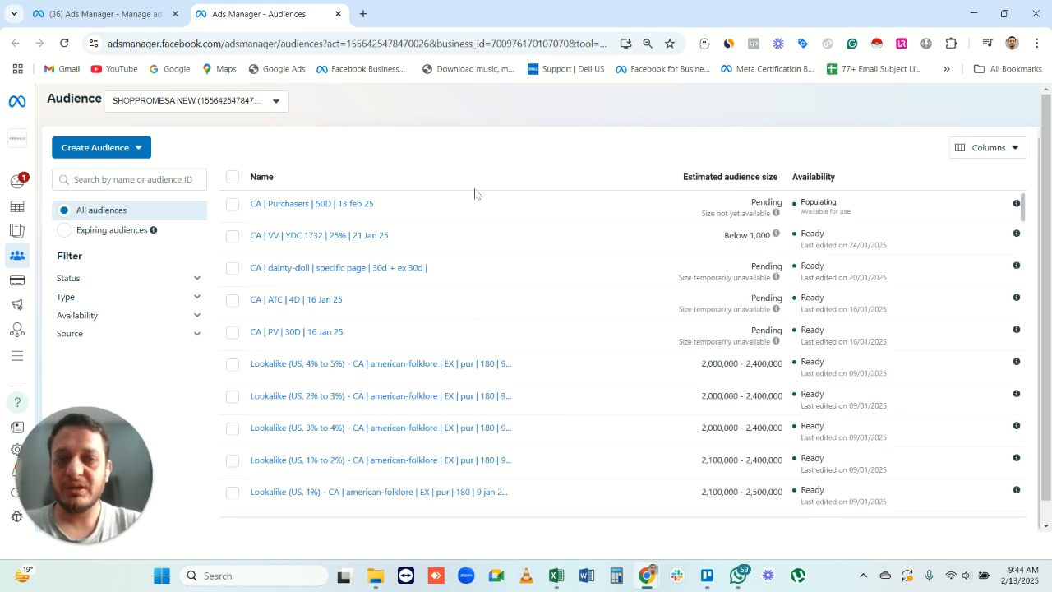
# - Start a new custom audience that uses an Instagram account as its source
pyautogui.click(133, 149)
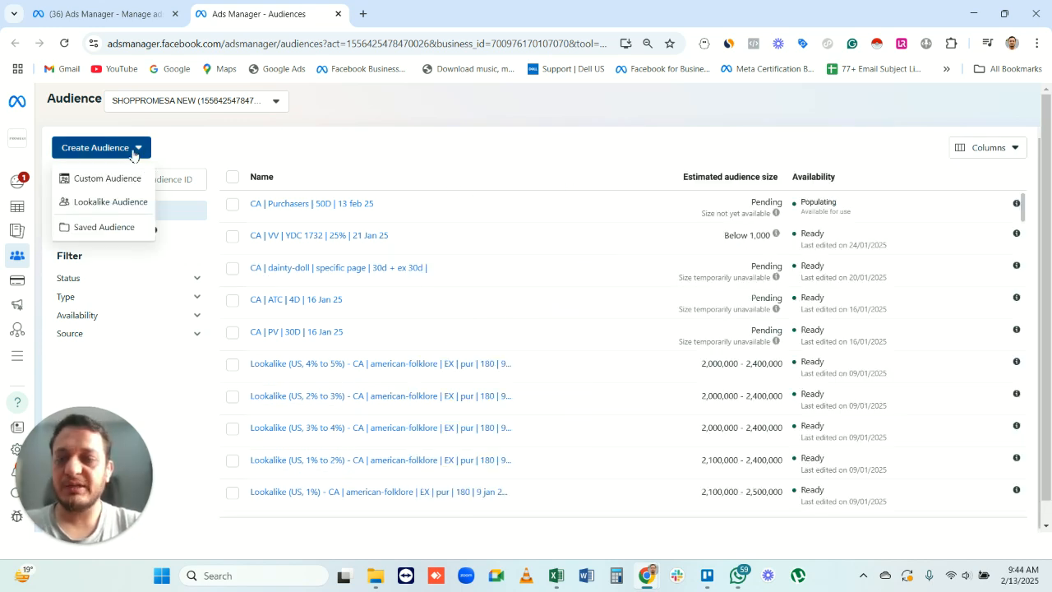
pyautogui.click(115, 178)
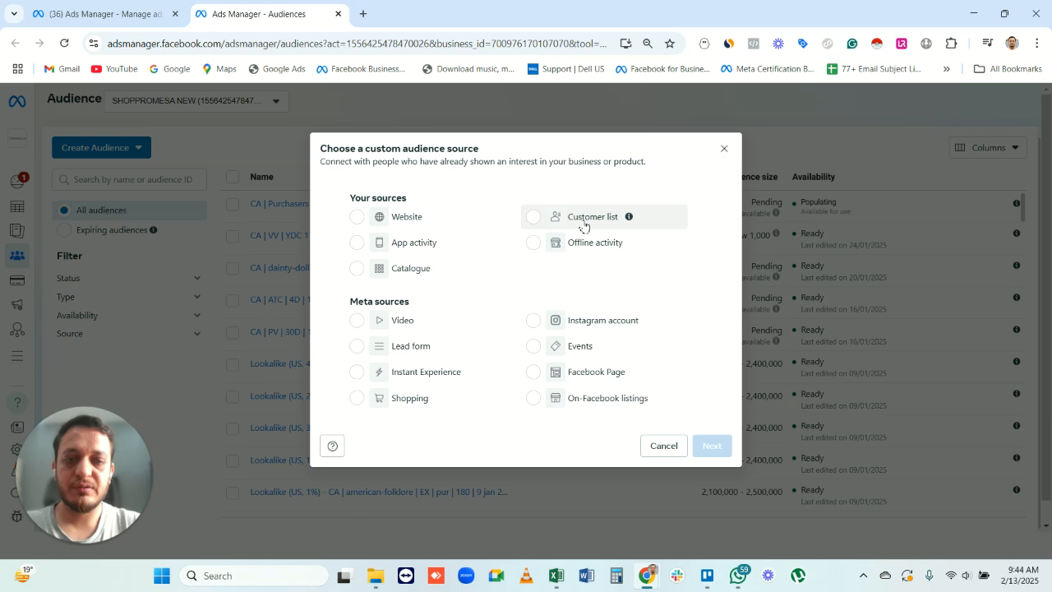
pyautogui.click(593, 323)
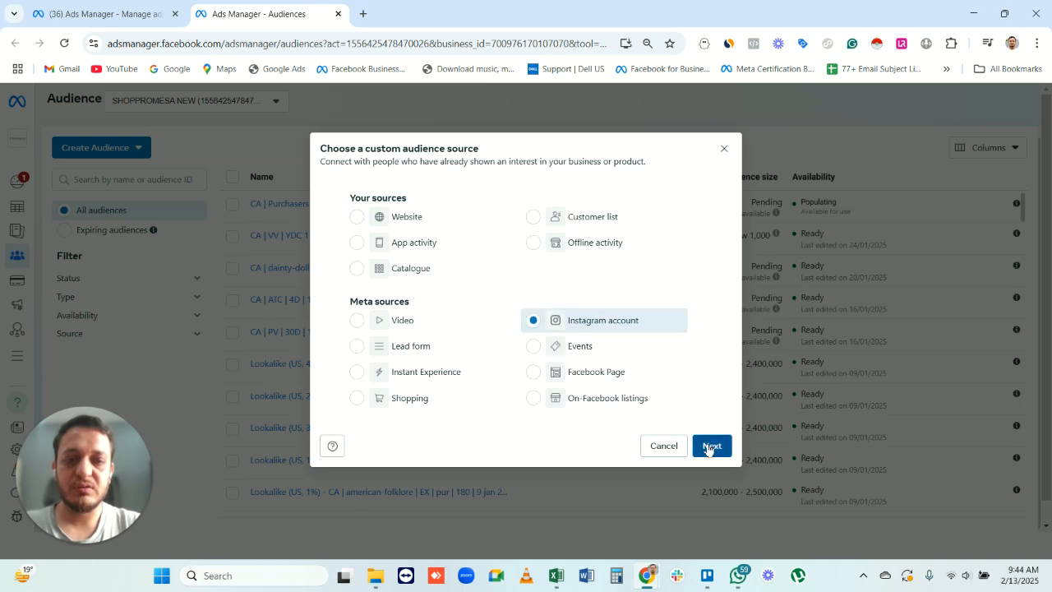
pyautogui.click(707, 446)
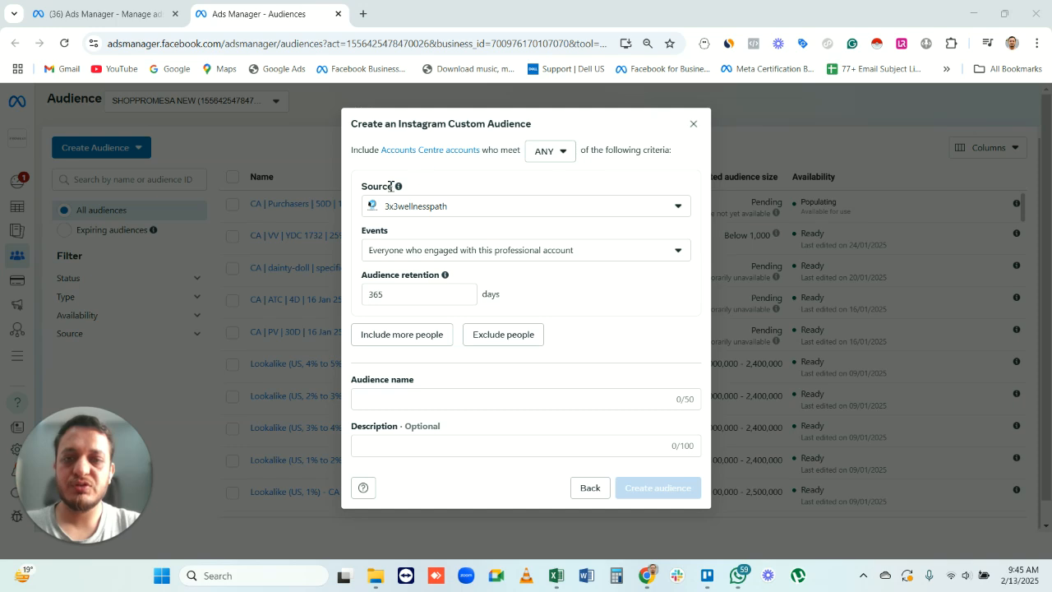
# - Set the event to accounts who engaged with any post or ad, with an audience retention of 100 days
pyautogui.click(503, 251)
pyautogui.scroll(-1, 501, 417)
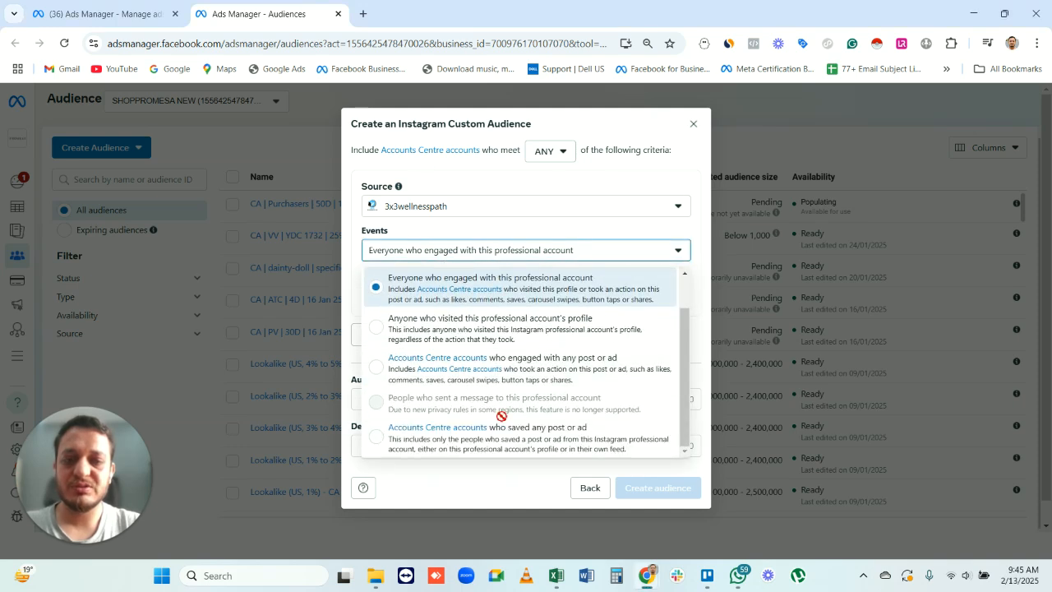
pyautogui.scroll(1, 503, 419)
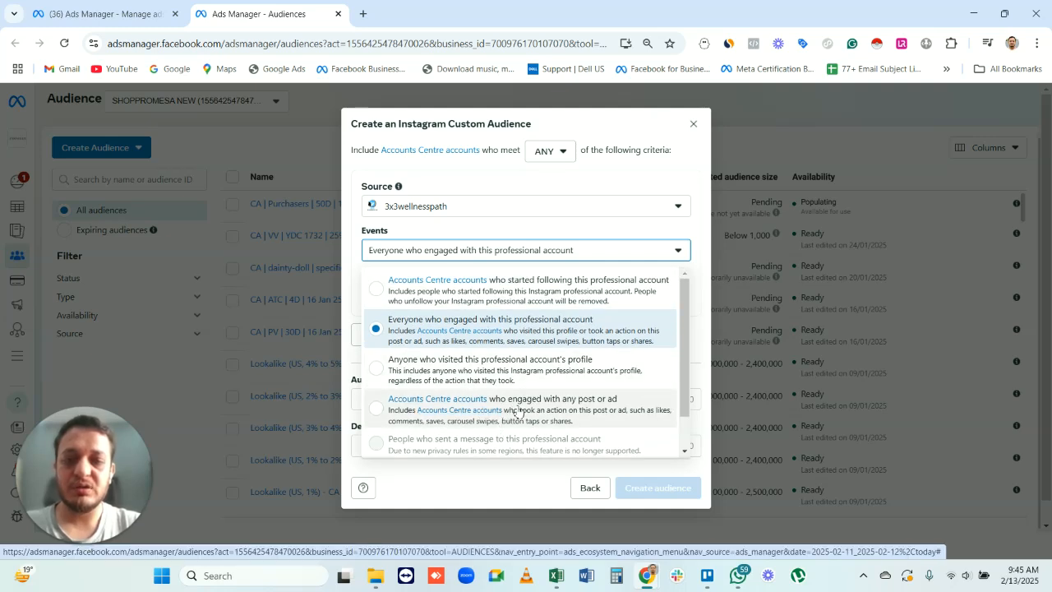
pyautogui.click(587, 409)
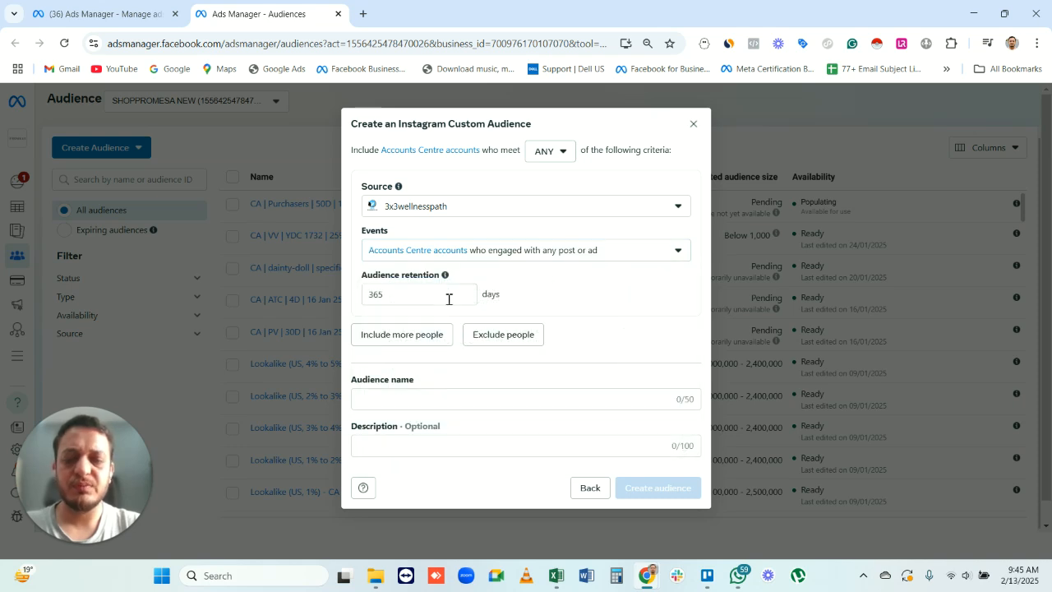
pyautogui.click(526, 251)
pyautogui.click(628, 253)
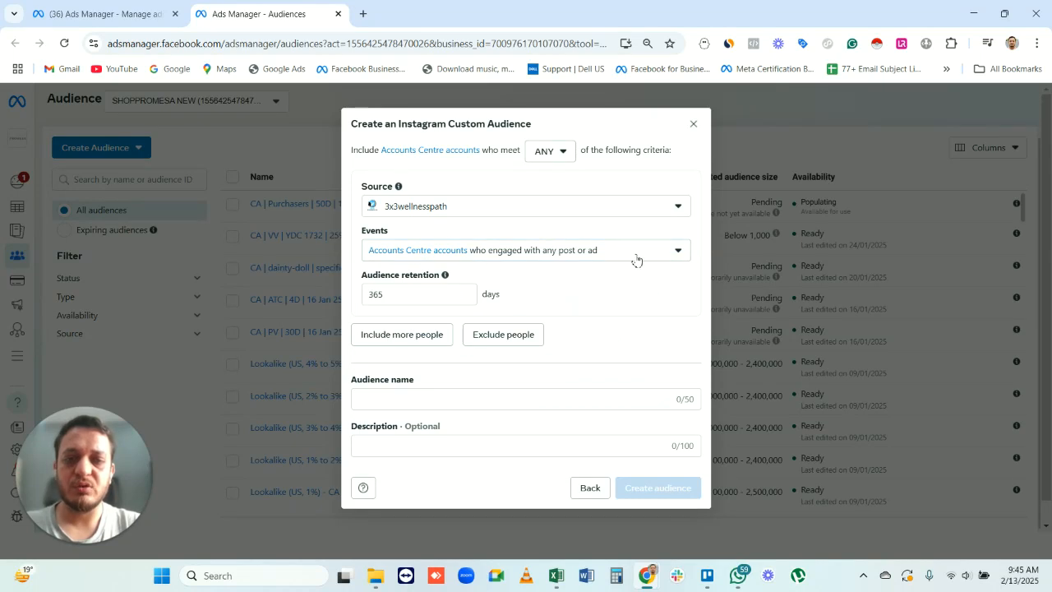
pyautogui.click(415, 298)
pyautogui.hotkey('ctrl', 'a')
pyautogui.write('1')
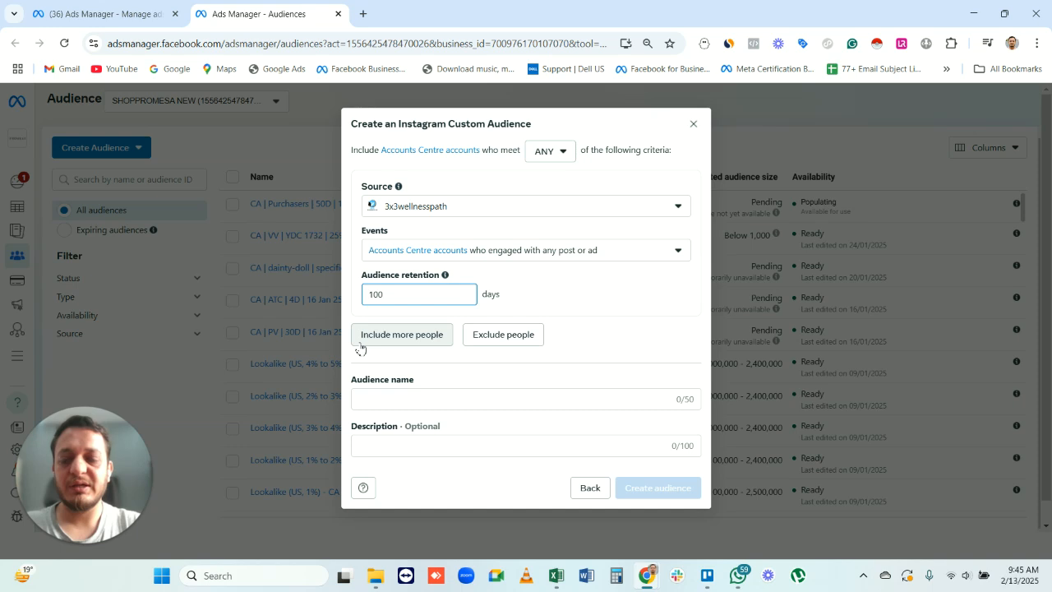
# - Name the audience "CA | Instgaram | engagers | 100d | 13 feb 25"
pyautogui.click(378, 398)
pyautogui.write('C')
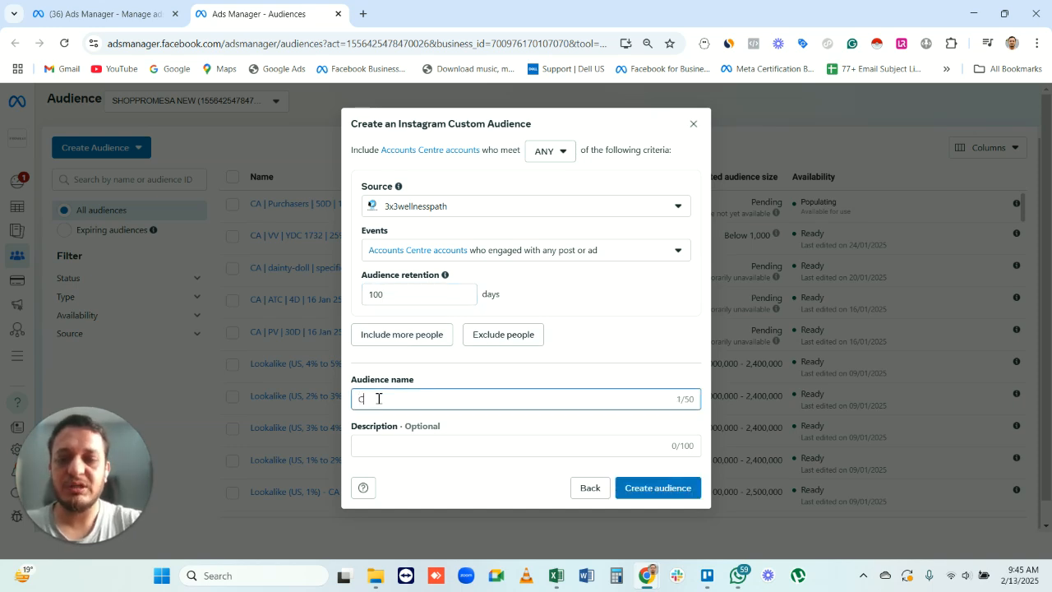
pyautogui.write('A | Instgaram')
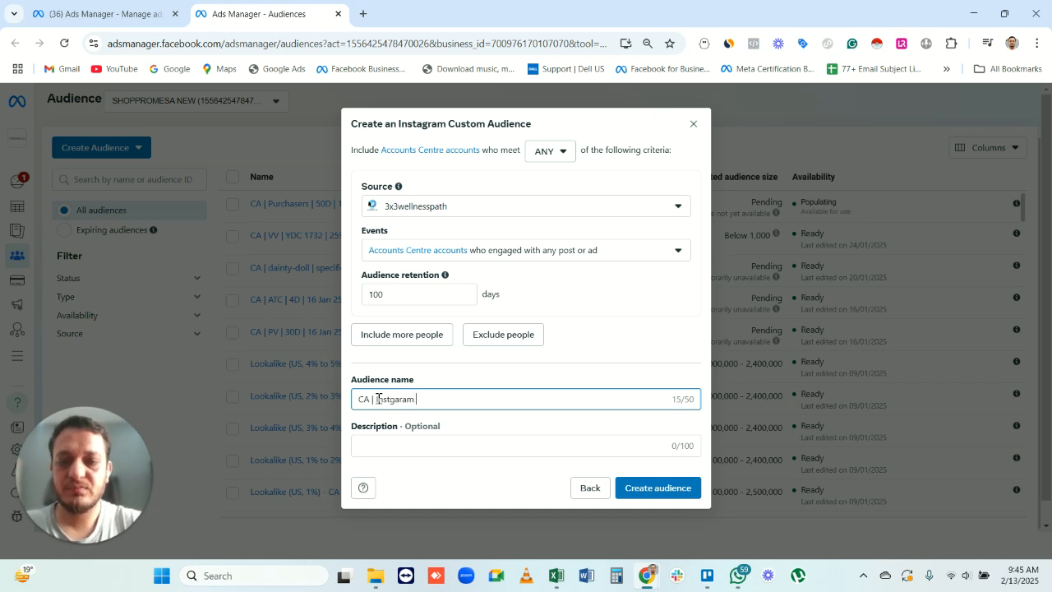
pyautogui.write('| engagers')
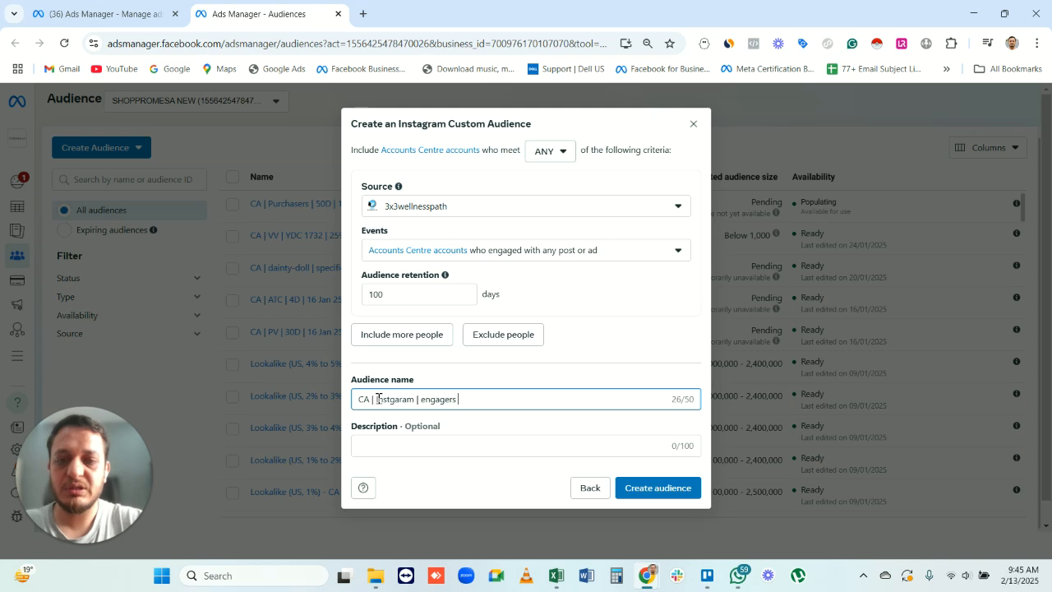
pyautogui.write(' | 100d | 13 feb 25')
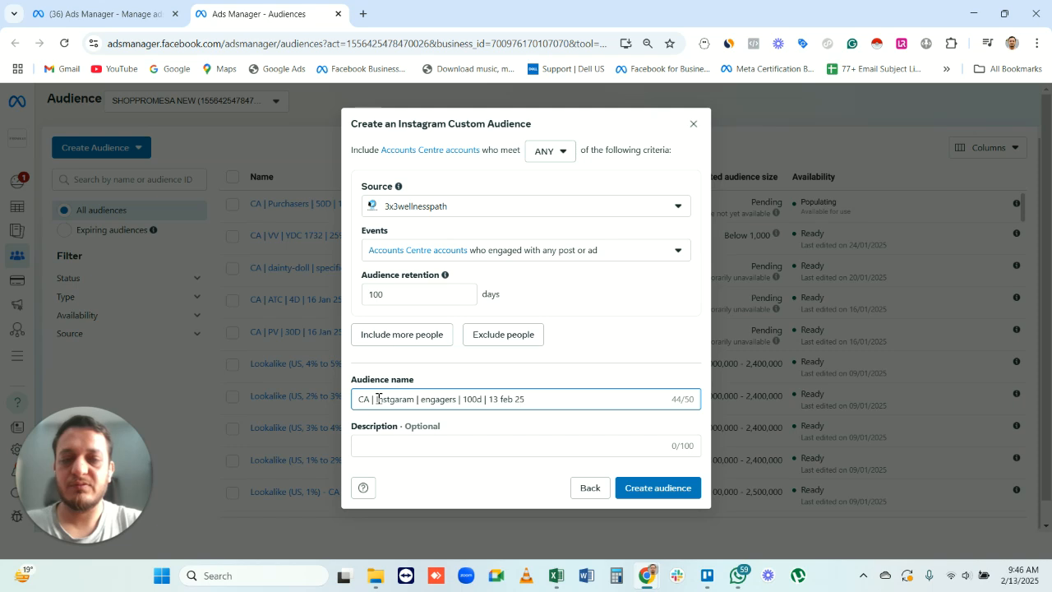
# - Change the source account to shoppromesa and create the Instagram custom audience
pyautogui.click(518, 207)
pyautogui.scroll(-5, 523, 337)
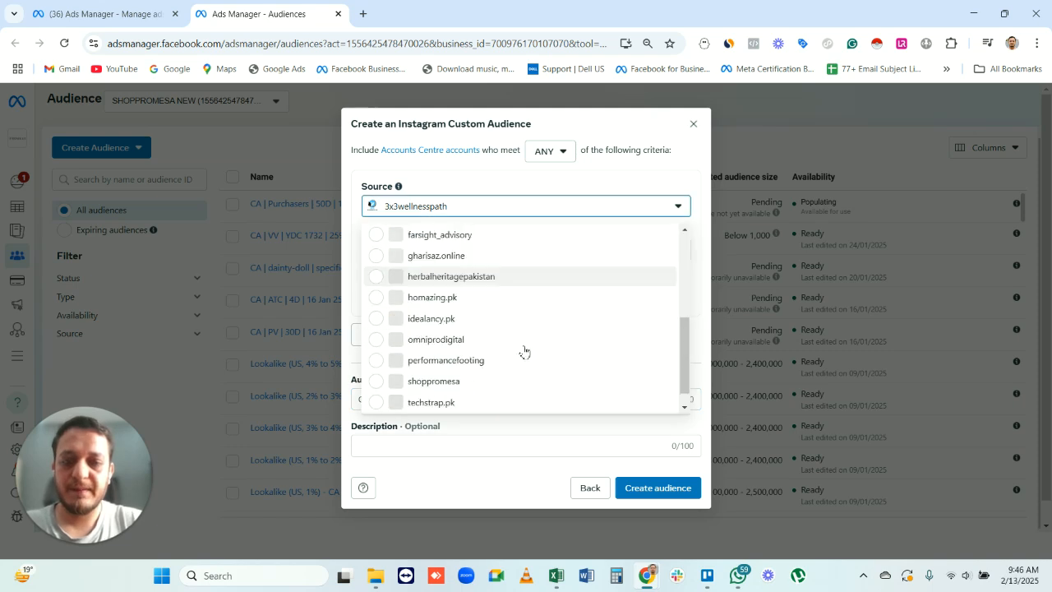
pyautogui.click(453, 362)
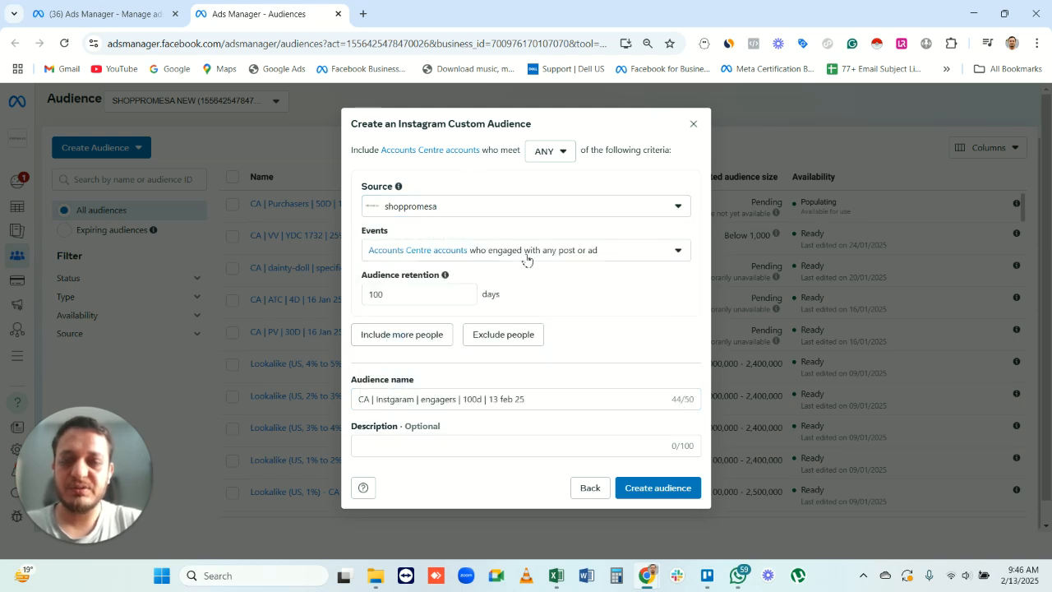
pyautogui.click(646, 491)
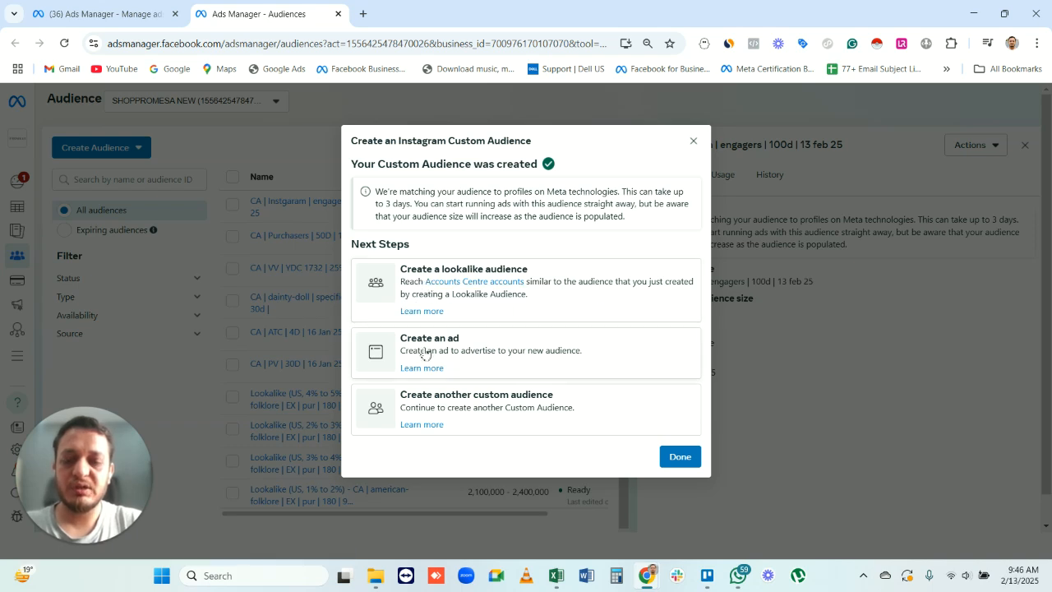
# - Check the number-of-audiences choices for a lookalike of the new Instagram engagers audience, and return to the audience list without creating it
pyautogui.click(605, 293)
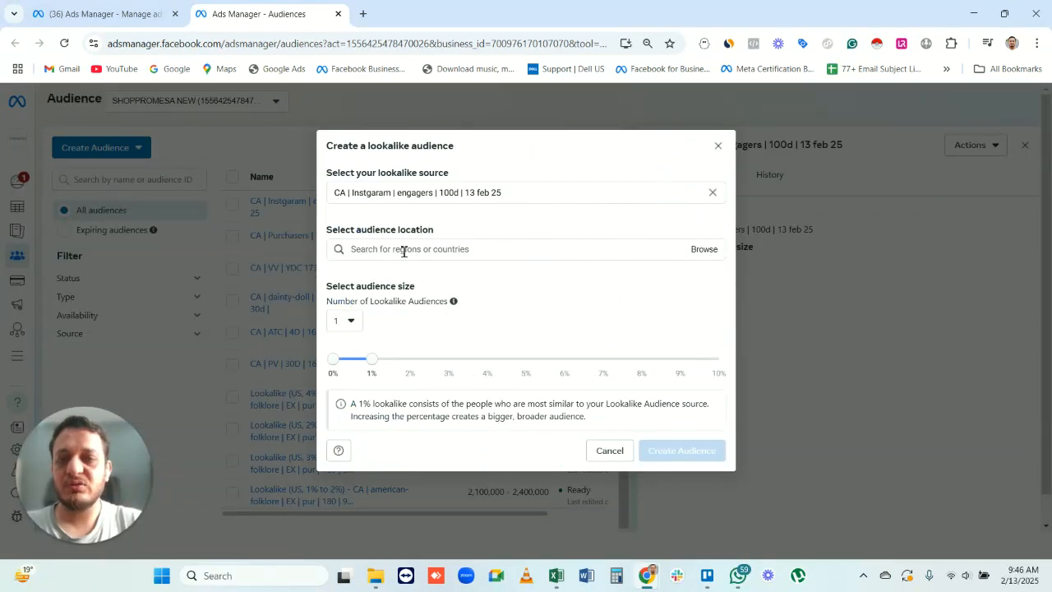
pyautogui.click(349, 322)
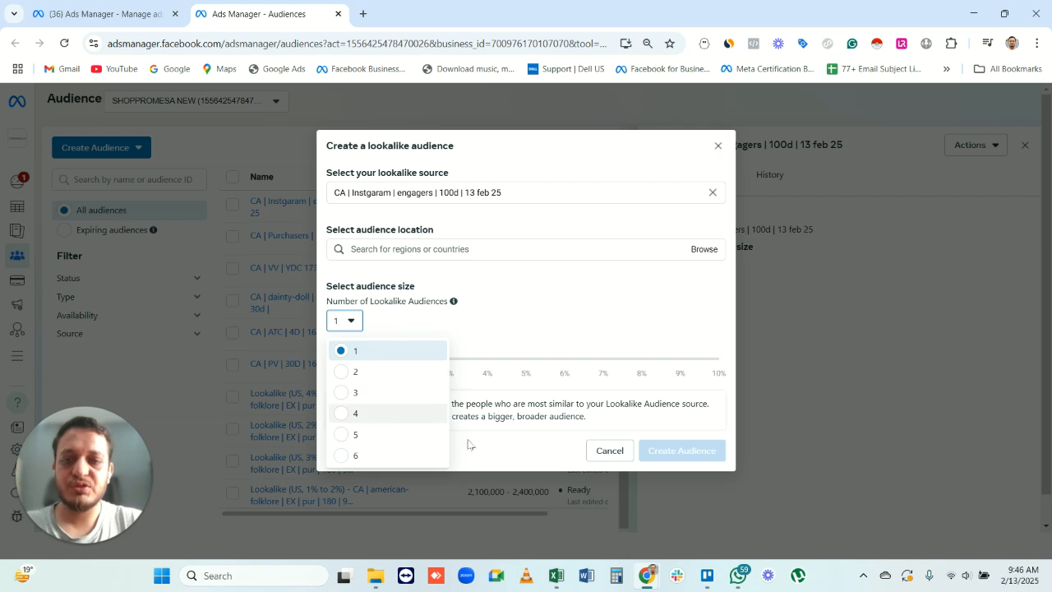
pyautogui.click(718, 146)
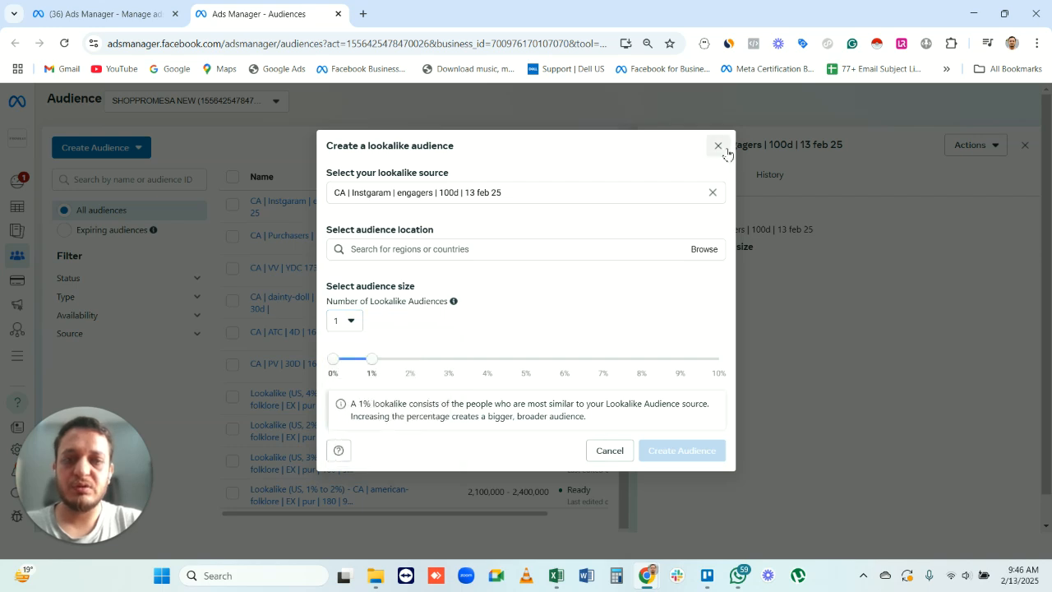
pyautogui.click(718, 145)
pyautogui.click(1025, 145)
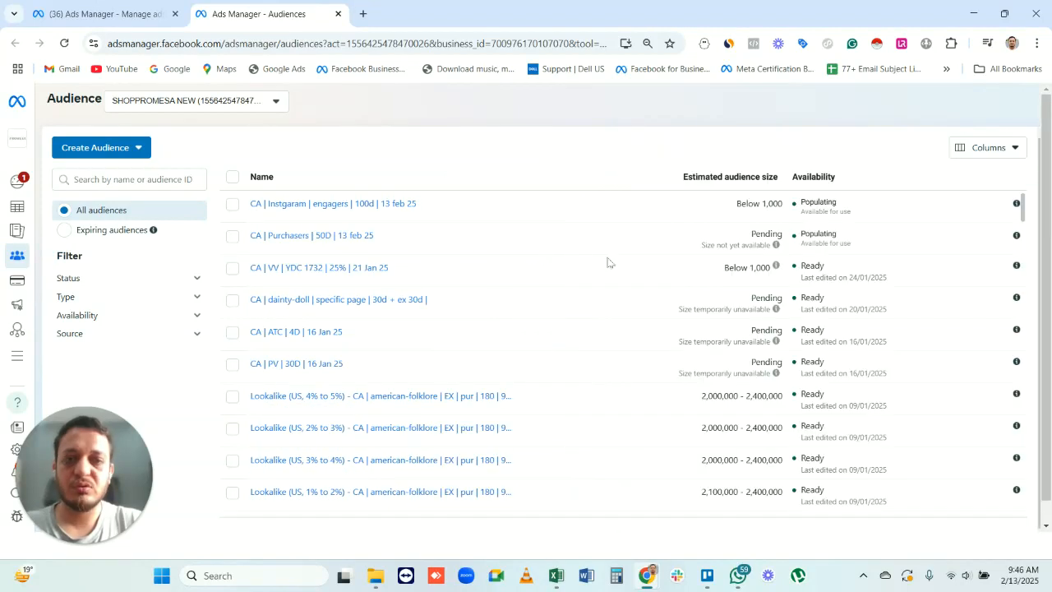